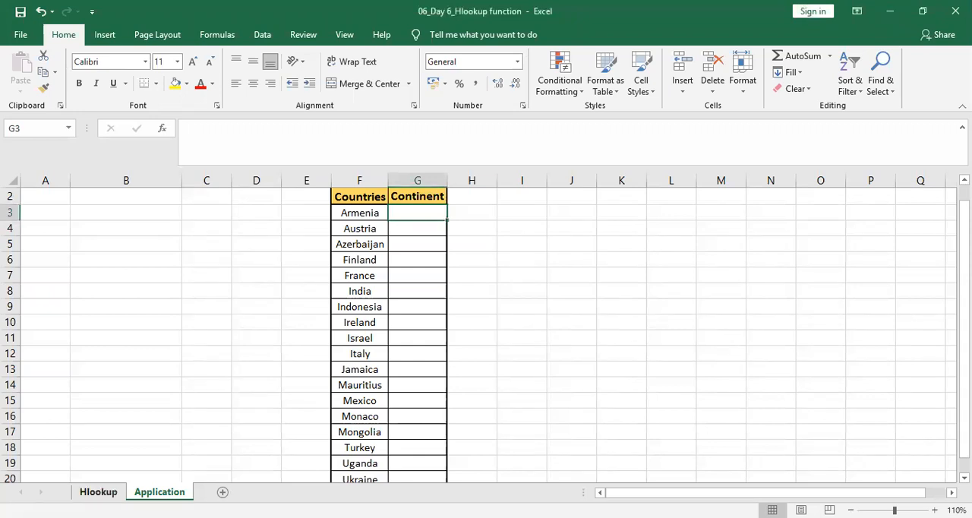
# Apply thick outside borders to the whole country and continent table, A1:DR2, on the Hlookup sheet.
pyautogui.click(98, 492)
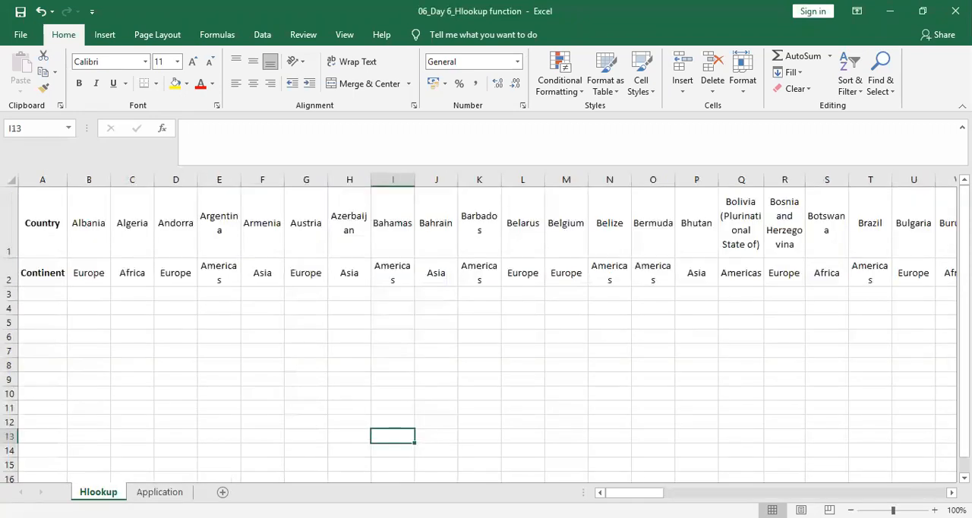
pyautogui.click(57, 243)
pyautogui.hotkey('shift', 'Down')
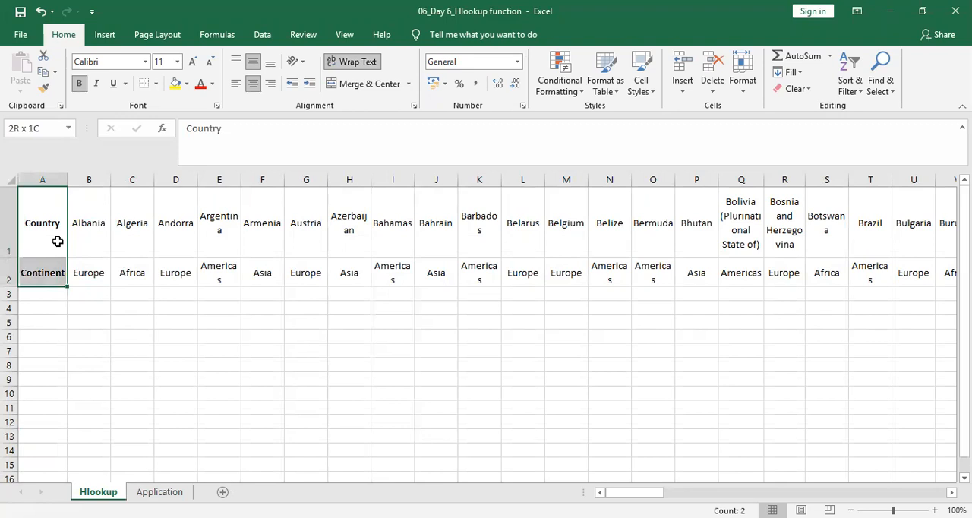
pyautogui.hotkey('ctrl', 'shift', 'Right')
pyautogui.click(157, 85)
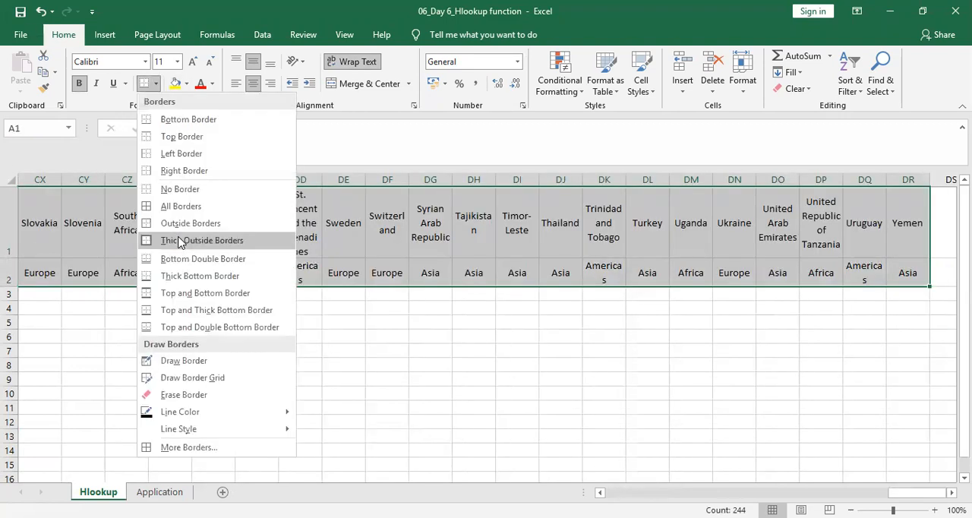
pyautogui.click(178, 240)
# Apply thick outside borders to the Country and Continent header cells A1:A2.
pyautogui.hotkey('ctrl', 'BackSpace')
pyautogui.moveTo(45, 227); pyautogui.dragTo(43, 275)
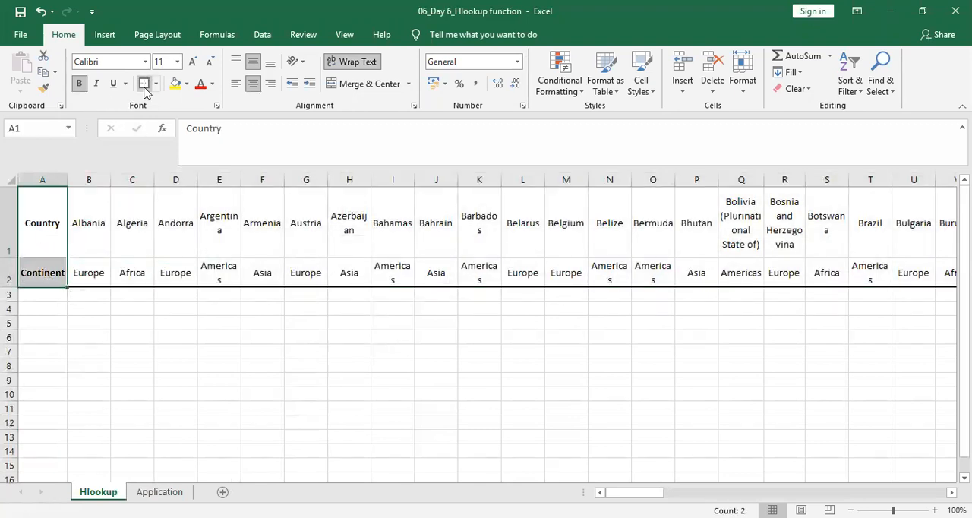
pyautogui.click(126, 354)
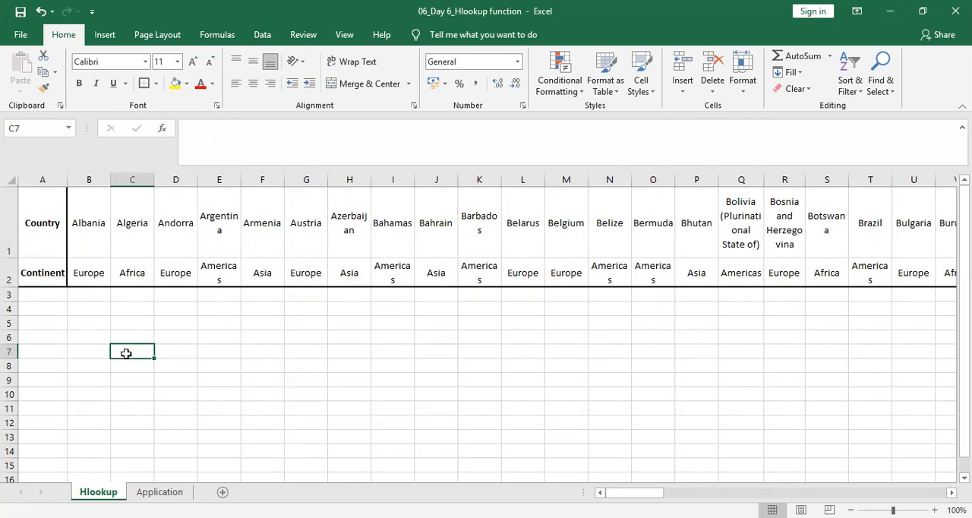
# Examine the countries in row 1 and their continents in row 2 across the full width of the table.
pyautogui.press('Up')
pyautogui.press('Up')
pyautogui.press('Up')
pyautogui.press('Up')
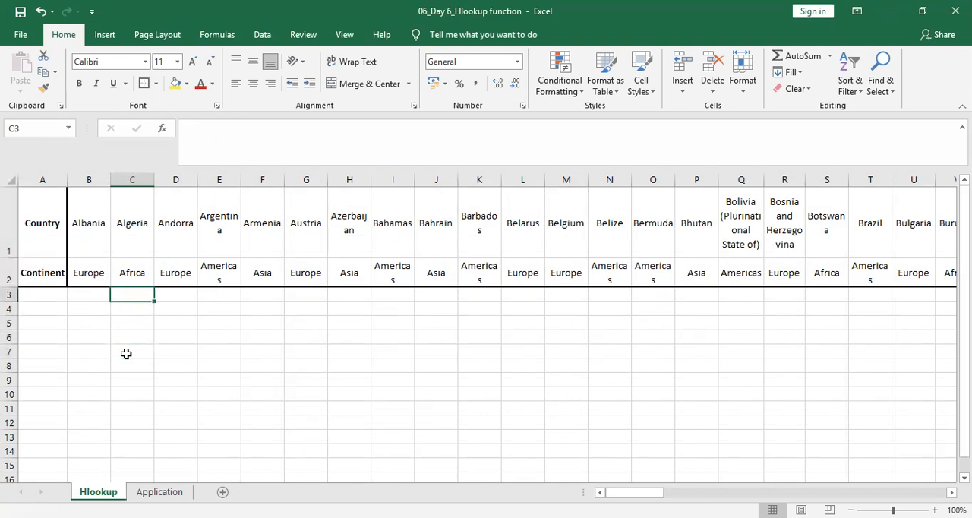
pyautogui.click(118, 222)
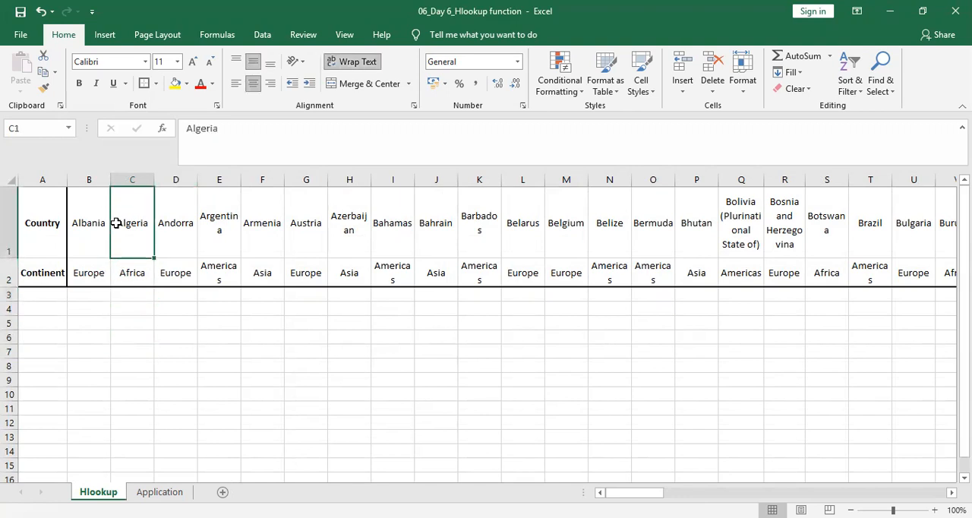
pyautogui.press('Right')
pyautogui.press('Right')
pyautogui.press('Right')
pyautogui.press('Right')
pyautogui.press('Right')
pyautogui.press('Right')
pyautogui.press('Right')
pyautogui.press('Right')
pyautogui.press('Right')
pyautogui.press('Right')
pyautogui.press('Right')
pyautogui.press('Right')
pyautogui.press('Right')
pyautogui.press('Right')
pyautogui.press('Right')
pyautogui.press('Right')
pyautogui.press('Right')
pyautogui.press('Right')
pyautogui.press('Right')
pyautogui.press('Right')
pyautogui.press('Right')
pyautogui.press('Right')
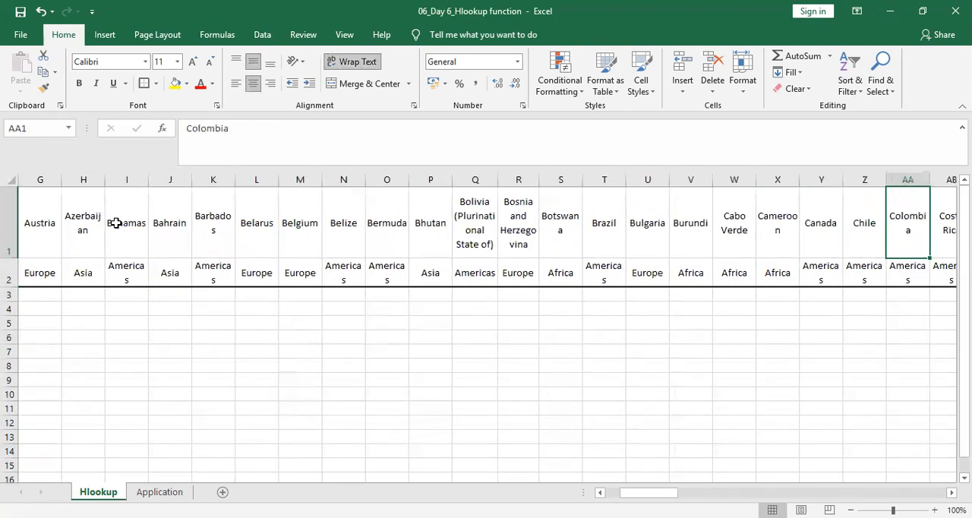
pyautogui.press('Right')
pyautogui.press('Right')
pyautogui.press('Right')
pyautogui.press('Right')
pyautogui.press('Right')
pyautogui.press('Right')
pyautogui.press('Right')
pyautogui.press('Right')
pyautogui.press('Right')
pyautogui.press('Right')
pyautogui.press('Right')
pyautogui.press('Right')
pyautogui.press('Right')
pyautogui.press('Right')
pyautogui.press('Right')
pyautogui.press('Right')
pyautogui.press('Right')
pyautogui.press('Right')
pyautogui.press('Right')
pyautogui.press('Right')
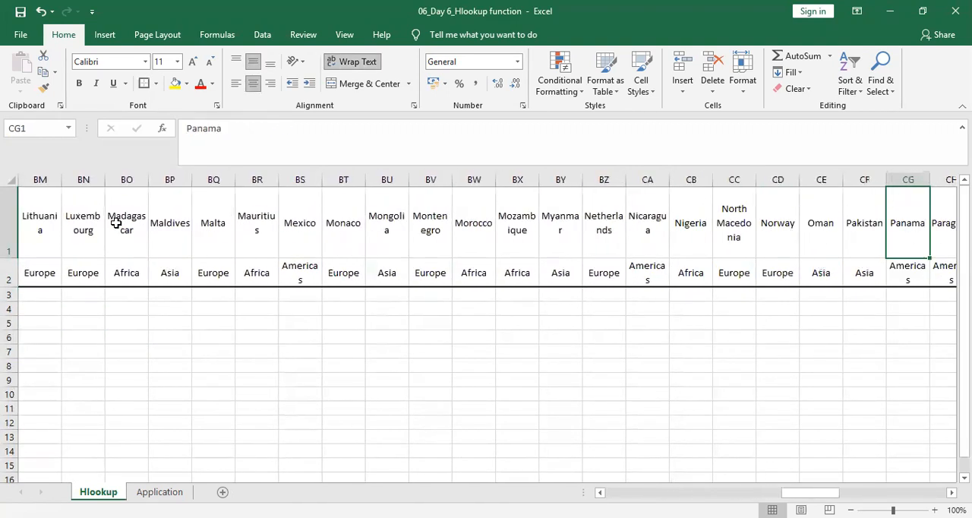
pyautogui.press('Right')
pyautogui.press('Right')
pyautogui.press('Right')
pyautogui.press('Right')
pyautogui.press('Right')
pyautogui.press('Right')
pyautogui.press('Right')
pyautogui.press('Right')
pyautogui.press('Right')
pyautogui.press('Right')
pyautogui.press('Left')
pyautogui.press('Left')
pyautogui.press('Left')
pyautogui.press('Left')
pyautogui.press('Left')
pyautogui.press('Left')
pyautogui.press('Left')
pyautogui.press('Left')
pyautogui.press('Left')
pyautogui.press('Left')
pyautogui.press('Left')
pyautogui.press('Left')
pyautogui.press('Left')
pyautogui.press('Left')
pyautogui.press('Left')
pyautogui.press('Left')
pyautogui.press('Left')
pyautogui.press('Left')
pyautogui.press('Left')
pyautogui.press('Left')
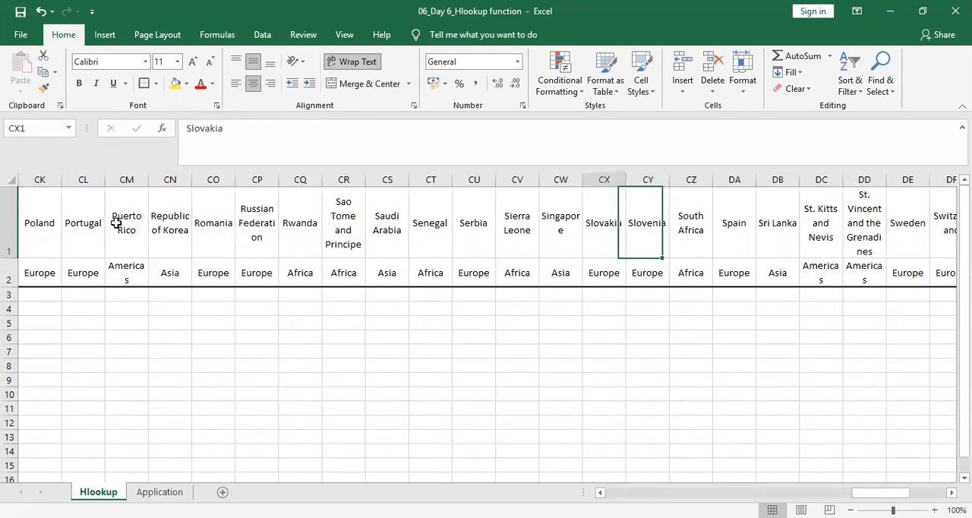
pyautogui.press('Left')
pyautogui.press('Left')
pyautogui.press('Left')
pyautogui.press('Left')
pyautogui.press('Left')
pyautogui.press('Left')
pyautogui.press('Left')
pyautogui.press('Left')
pyautogui.press('Left')
pyautogui.press('Left')
pyautogui.press('Left')
pyautogui.press('Left')
pyautogui.press('Left')
pyautogui.press('Left')
pyautogui.press('Left')
pyautogui.press('Left')
pyautogui.press('Left')
pyautogui.press('Left')
pyautogui.press('Left')
pyautogui.press('Left')
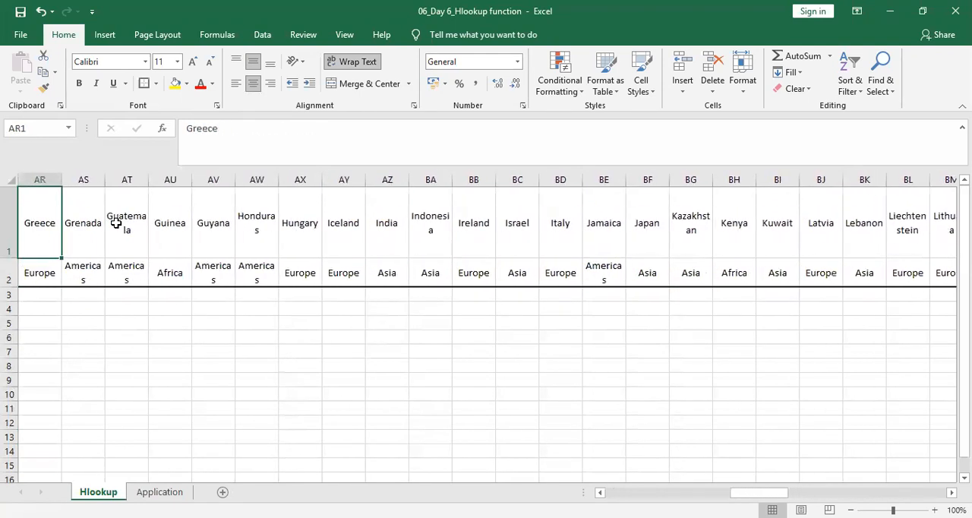
pyautogui.press('Left')
pyautogui.press('Left')
pyautogui.press('Left')
pyautogui.press('Left')
pyautogui.press('Left')
pyautogui.press('Left')
pyautogui.press('Left')
pyautogui.press('Left')
pyautogui.press('Left')
pyautogui.press('Left')
pyautogui.press('Left')
pyautogui.press('Left')
pyautogui.press('Left')
pyautogui.press('Left')
pyautogui.press('Left')
pyautogui.press('Left')
pyautogui.press('Left')
pyautogui.press('Left')
pyautogui.press('Left')
pyautogui.press('Left')
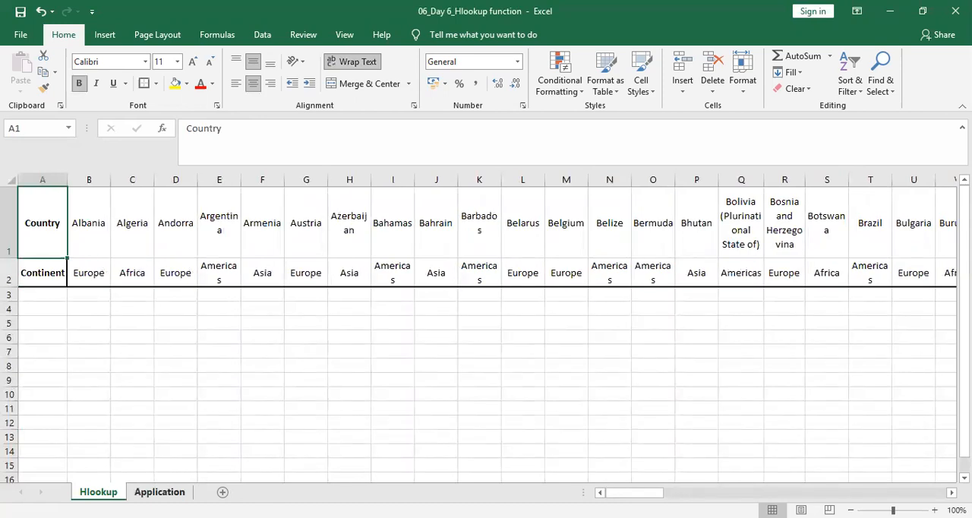
# Enter the text HLOOKUP in cell B7 of the Application sheet.
pyautogui.click(160, 492)
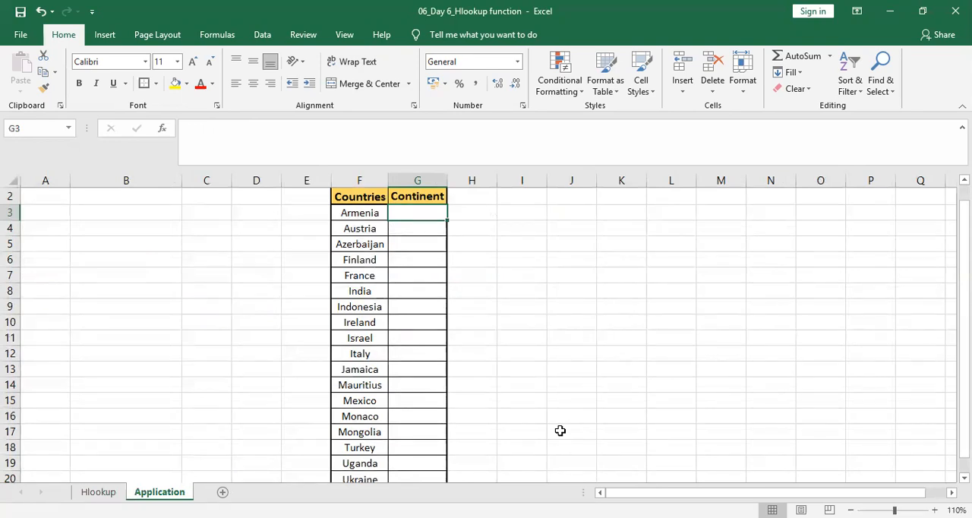
pyautogui.click(111, 276)
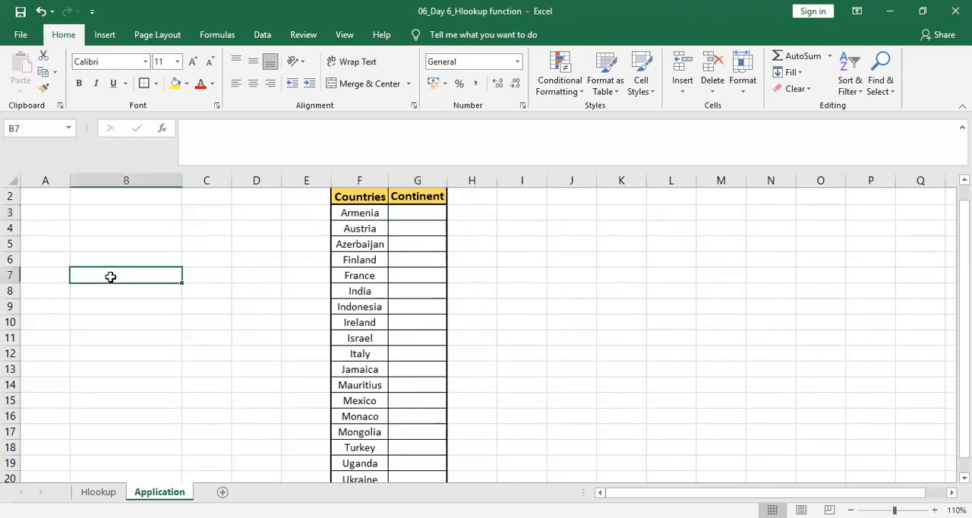
pyautogui.write('HLOOKUP')
# Start an HLOOKUP formula in G3 for Armenia's continent, with F3 as the lookup value.
pyautogui.click(438, 215)
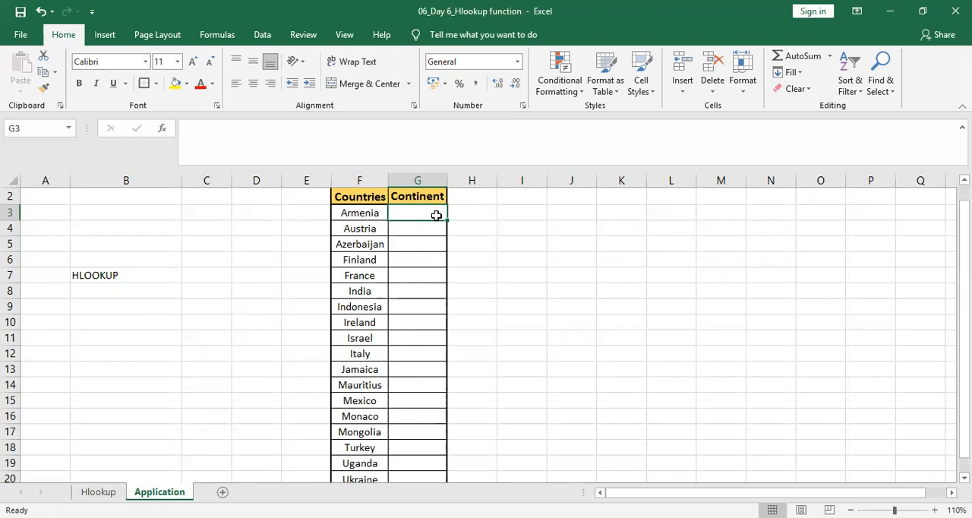
pyautogui.write('=')
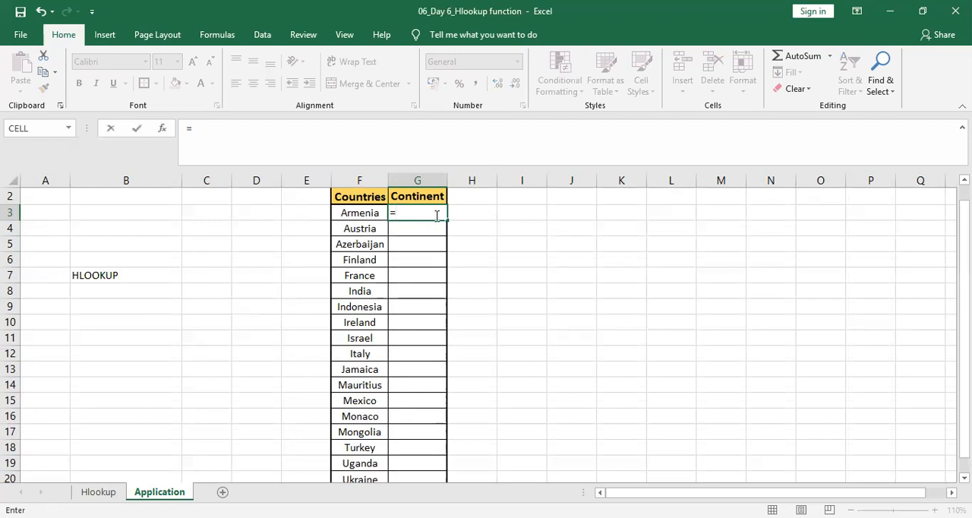
pyautogui.write('HLOO')
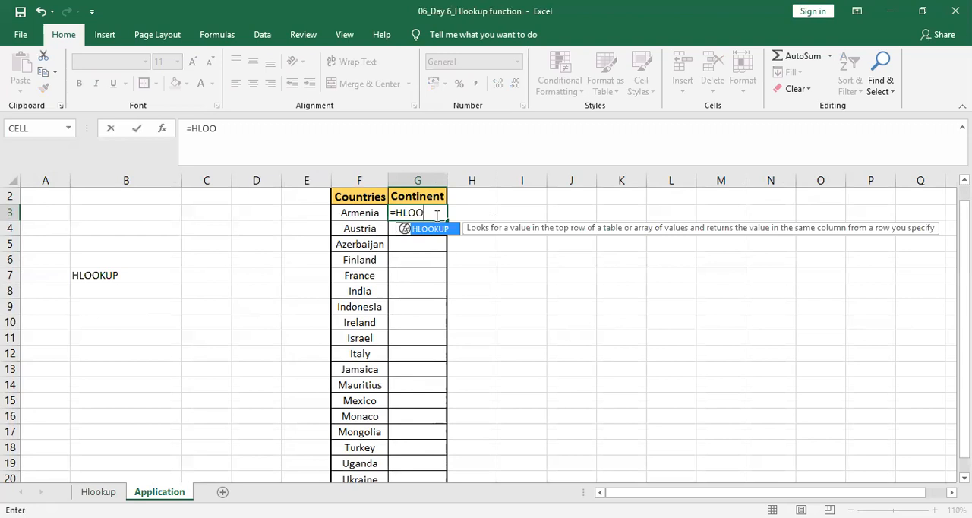
pyautogui.press('Tab')
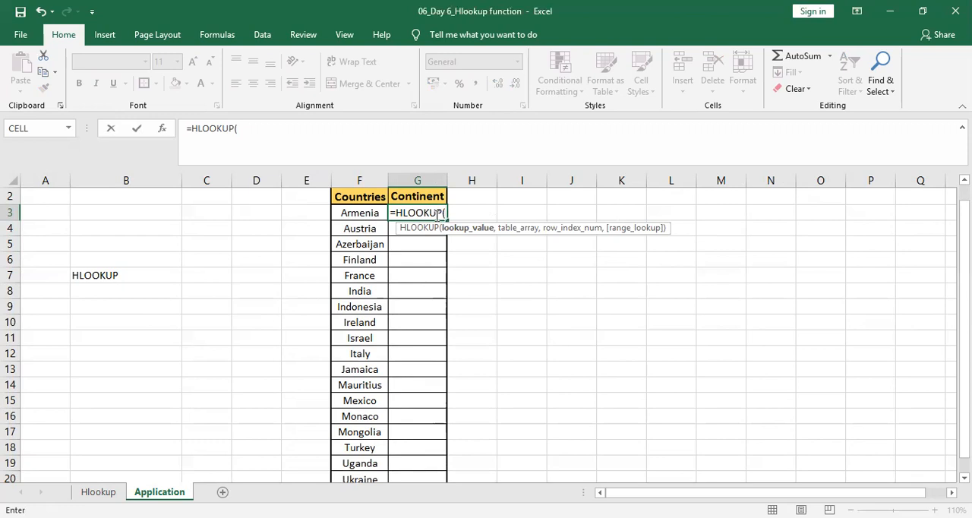
pyautogui.press('Left')
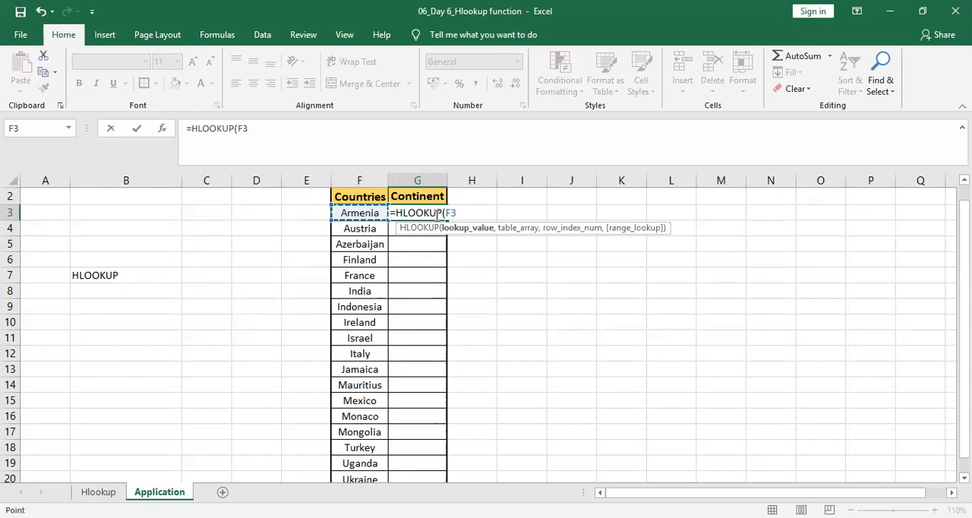
pyautogui.write(',')
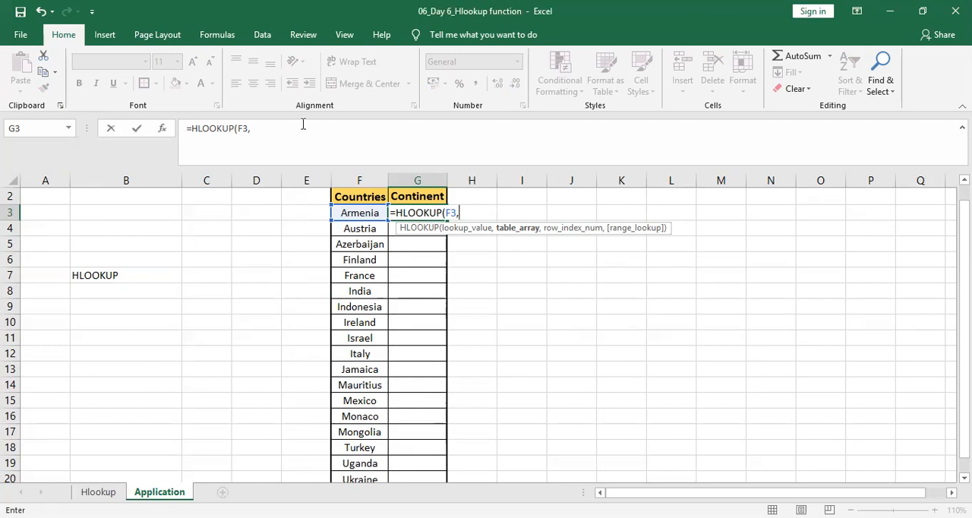
# Reference the range A1:DR2 on the Hlookup sheet as the formula's table array.
pyautogui.click(754, 68)
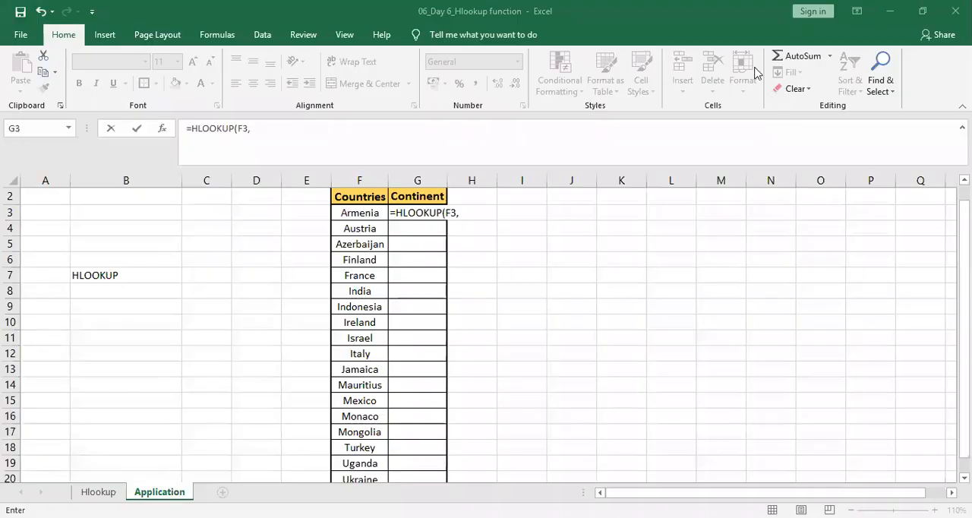
pyautogui.click(463, 213)
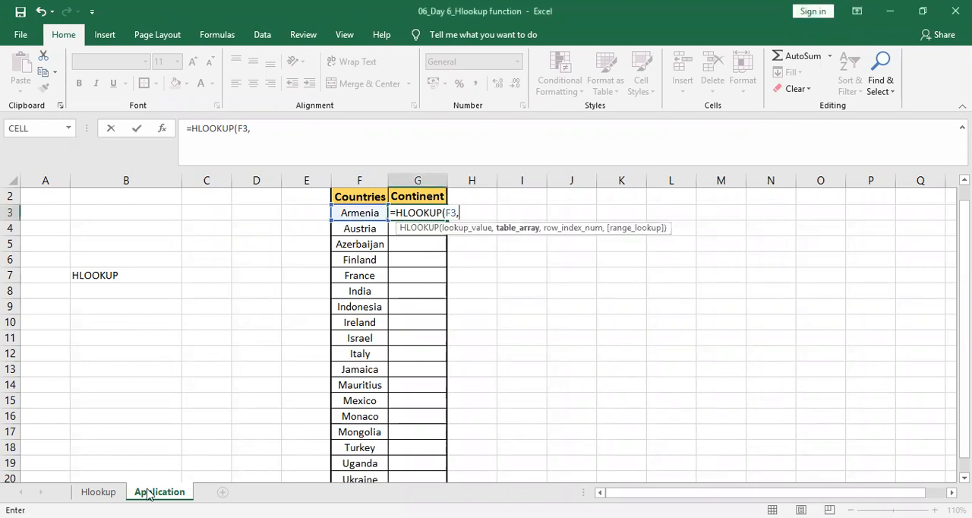
pyautogui.click(99, 492)
pyautogui.click(42, 223)
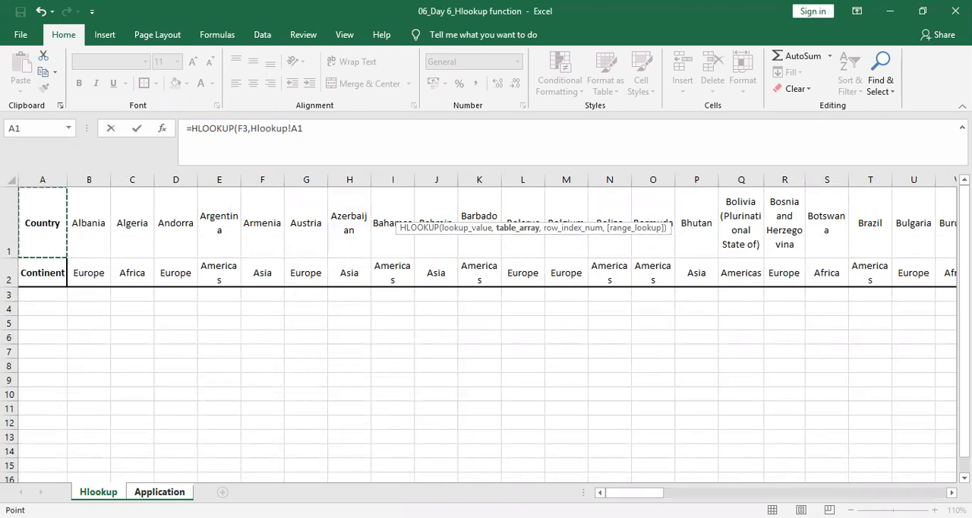
pyautogui.hotkey('ctrl', 'shift', 'Down')
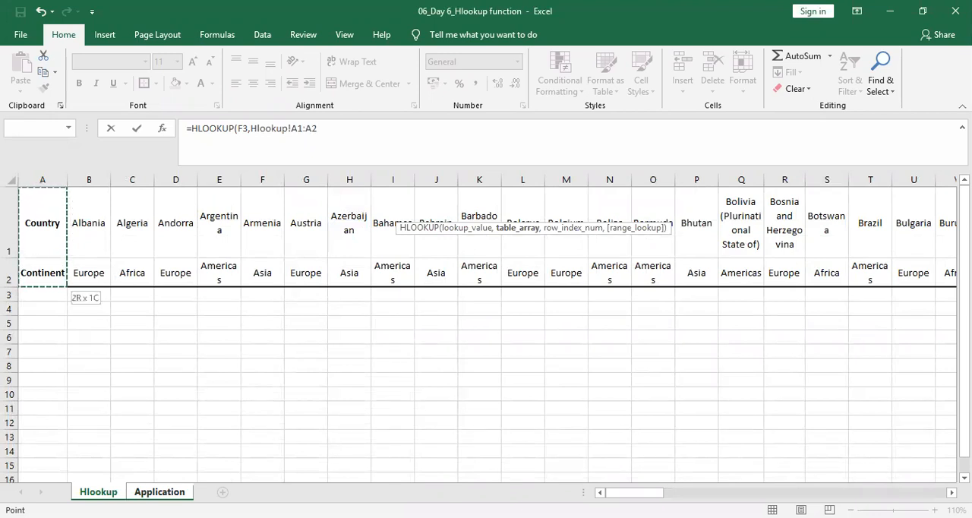
pyautogui.hotkey('ctrl', 'shift', 'Right')
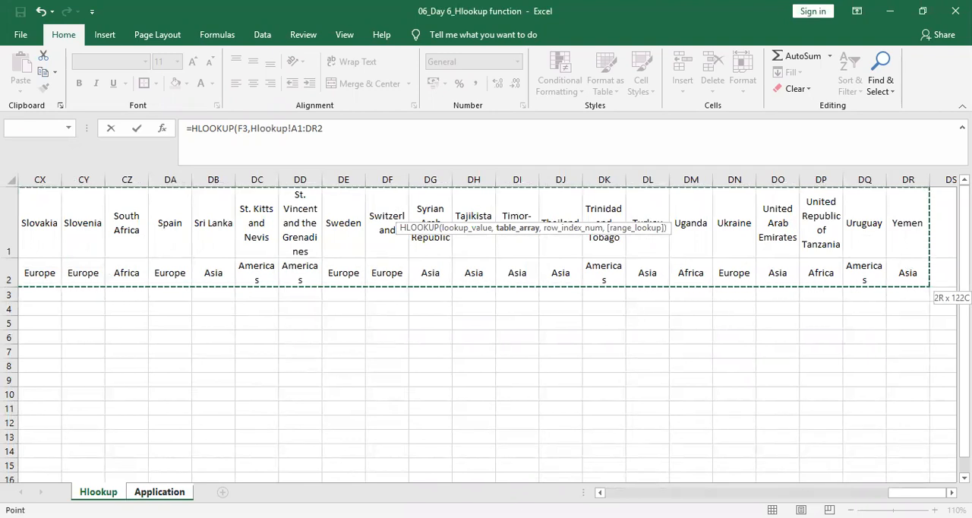
# Try resizing the table array horizontally, both one column at a time and across the whole table between A1:A2 and A1:DR2.
pyautogui.hotkey('shift', 'Left')
pyautogui.hotkey('ctrl', 'shift', 'Left')
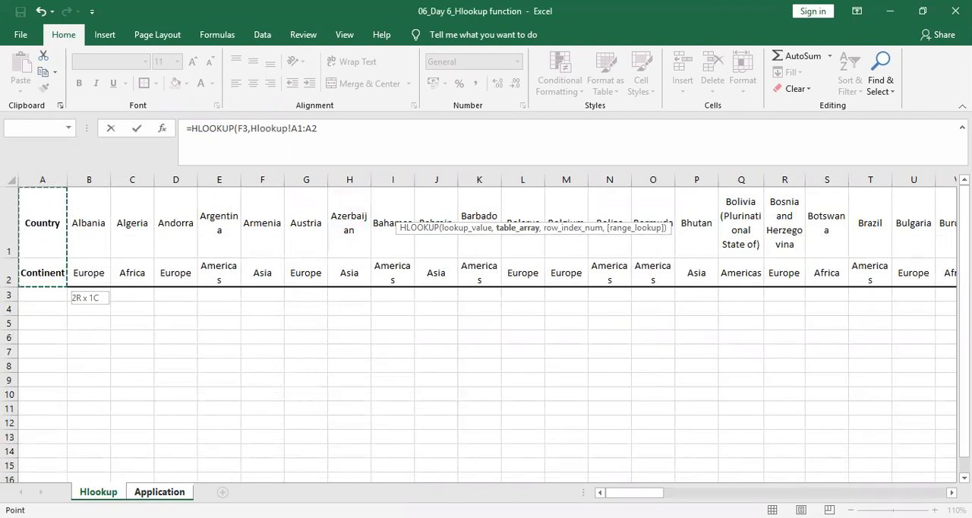
pyautogui.hotkey('shift', 'Right')
pyautogui.hotkey('shift', 'Right')
pyautogui.hotkey('shift', 'Right')
pyautogui.hotkey('shift', 'Right')
pyautogui.hotkey('shift', 'Right')
pyautogui.hotkey('shift', 'Right')
pyautogui.hotkey('shift', 'Right')
pyautogui.hotkey('shift', 'Right')
pyautogui.hotkey('shift', 'Right')
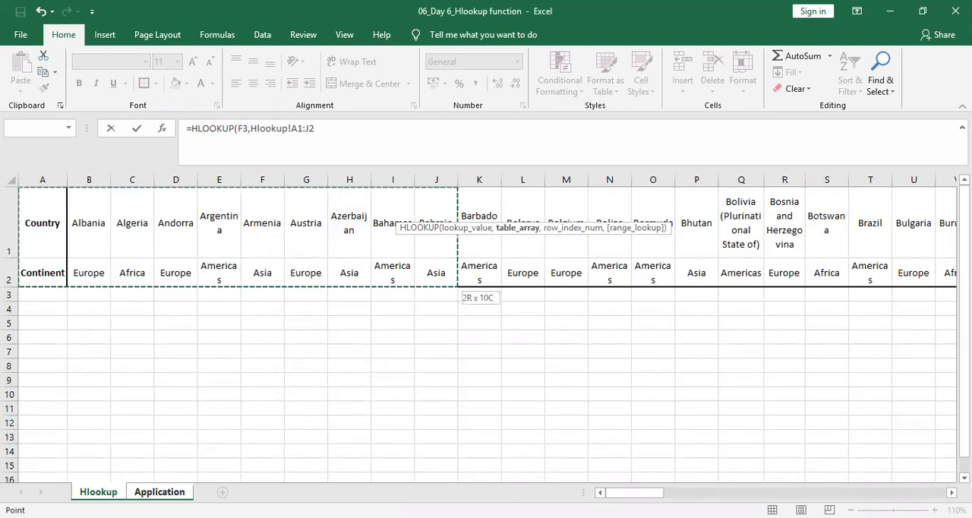
pyautogui.hotkey('ctrl', 'shift', 'Left')
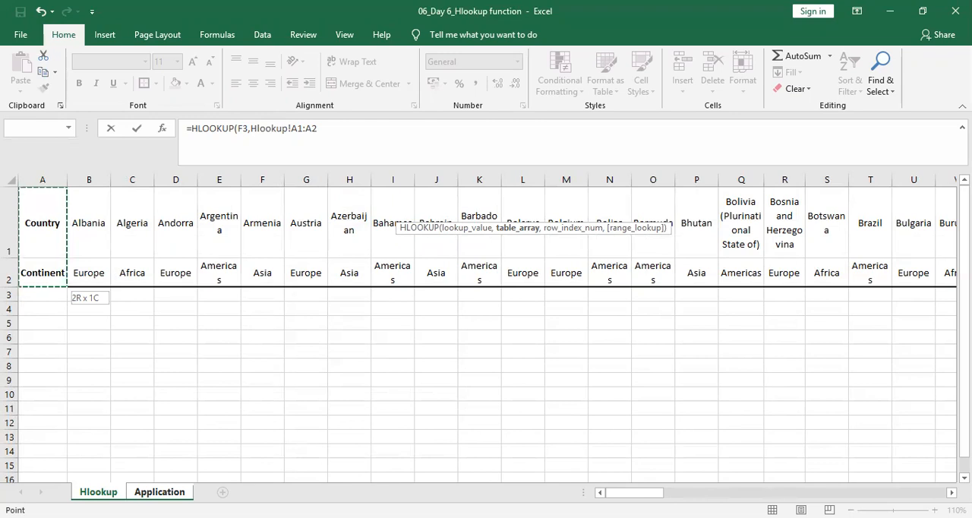
pyautogui.hotkey('ctrl', 'shift', 'Right')
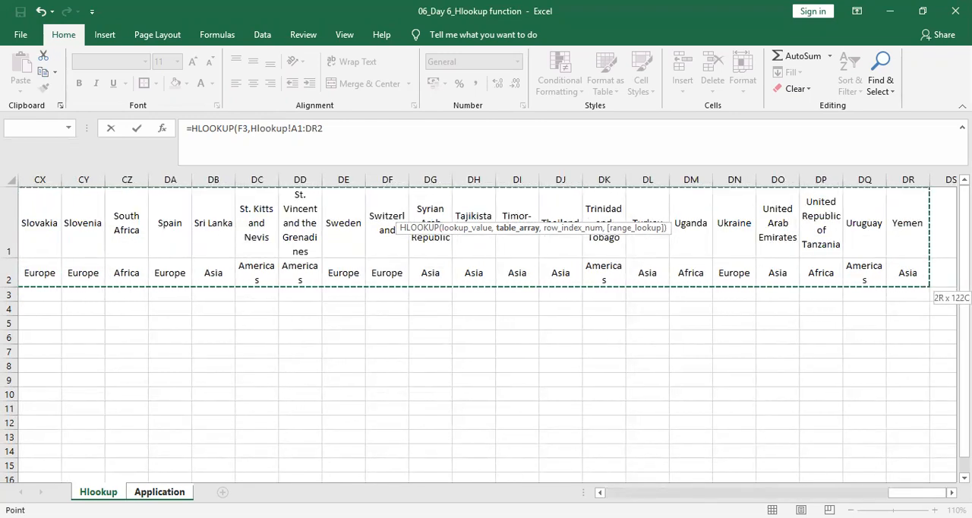
pyautogui.hotkey('shift', 'Left')
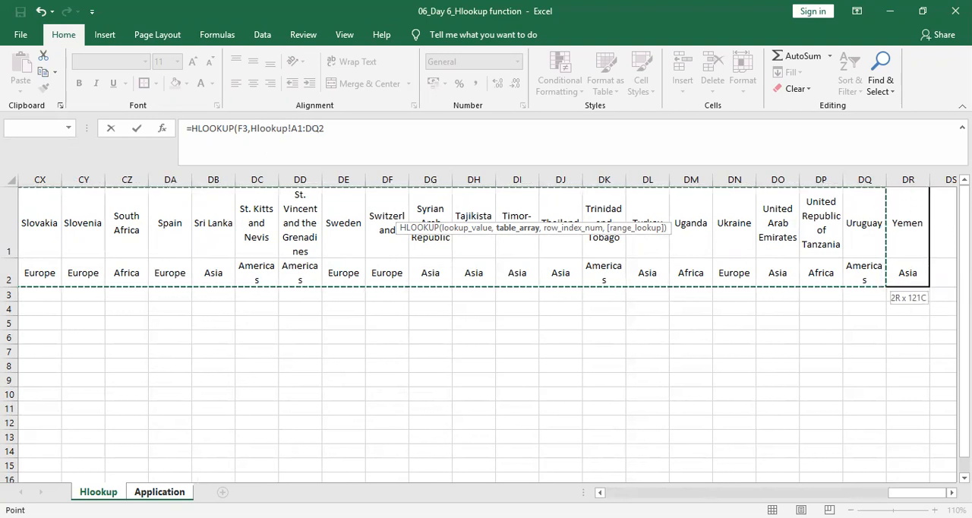
pyautogui.hotkey('ctrl', 'shift', 'Left')
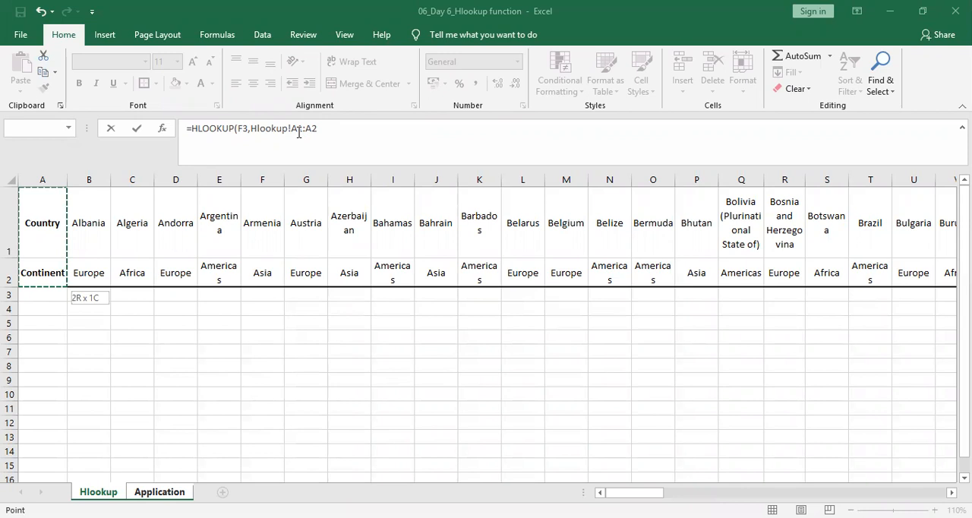
# Replace the table array in Armenia's HLOOKUP formula with the absolute range $A$1:$DR$2 on the Hlookup sheet.
pyautogui.click(245, 129)
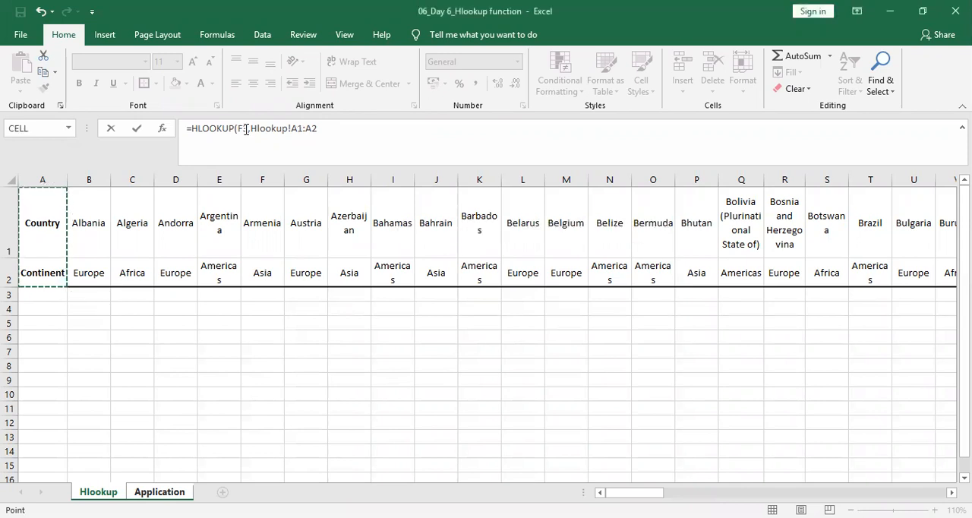
pyautogui.click(320, 128)
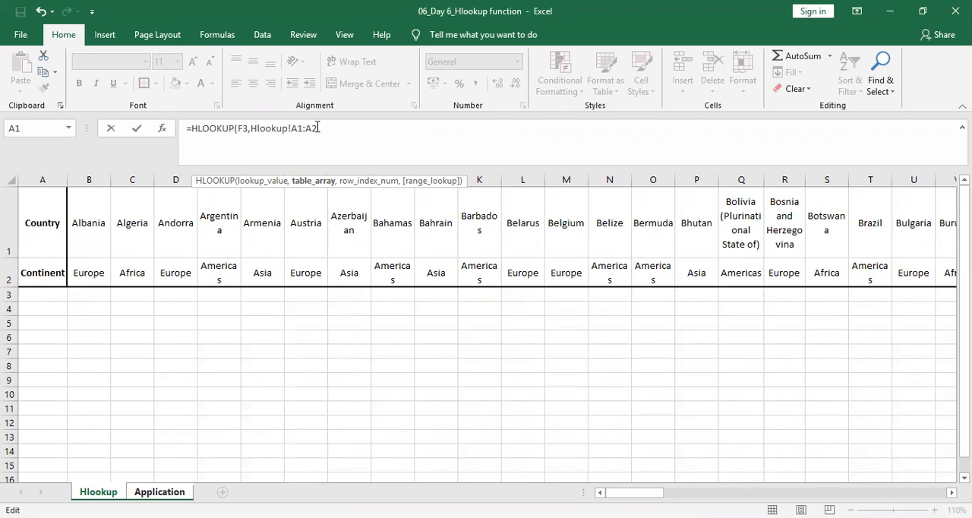
pyautogui.press('BackSpace')
pyautogui.press('BackSpace')
pyautogui.press('BackSpace')
pyautogui.press('BackSpace')
pyautogui.press('BackSpace')
pyautogui.press('BackSpace')
pyautogui.press('BackSpace')
pyautogui.press('BackSpace')
pyautogui.press('BackSpace')
pyautogui.press('BackSpace')
pyautogui.press('BackSpace')
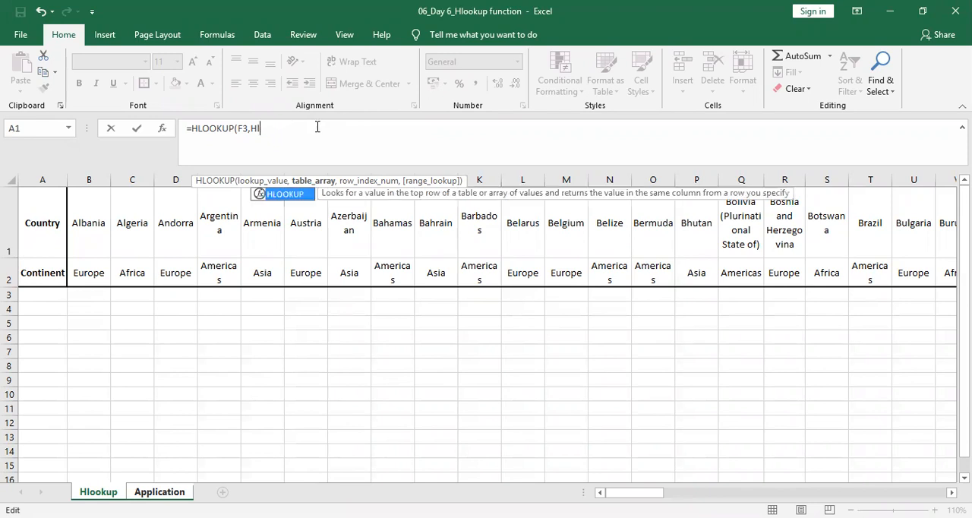
pyautogui.click(45, 222)
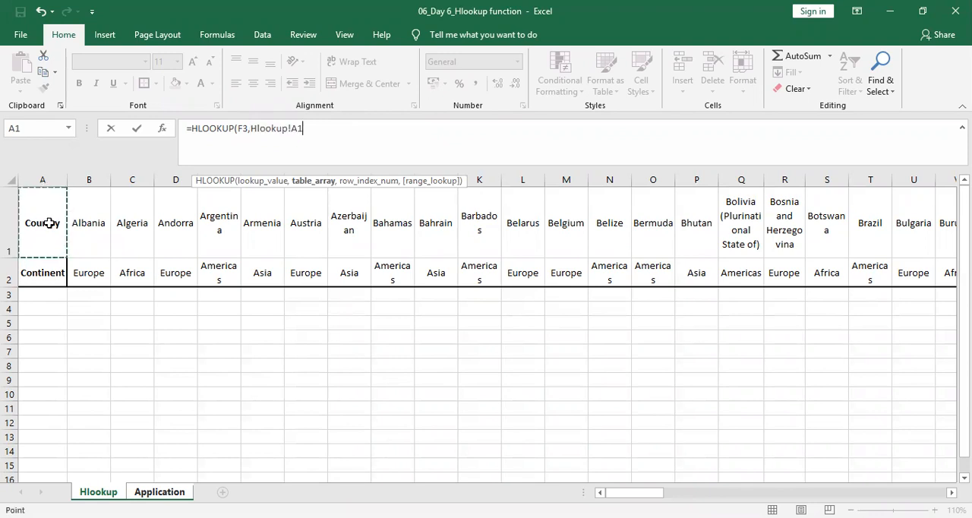
pyautogui.hotkey('shift', 'Down')
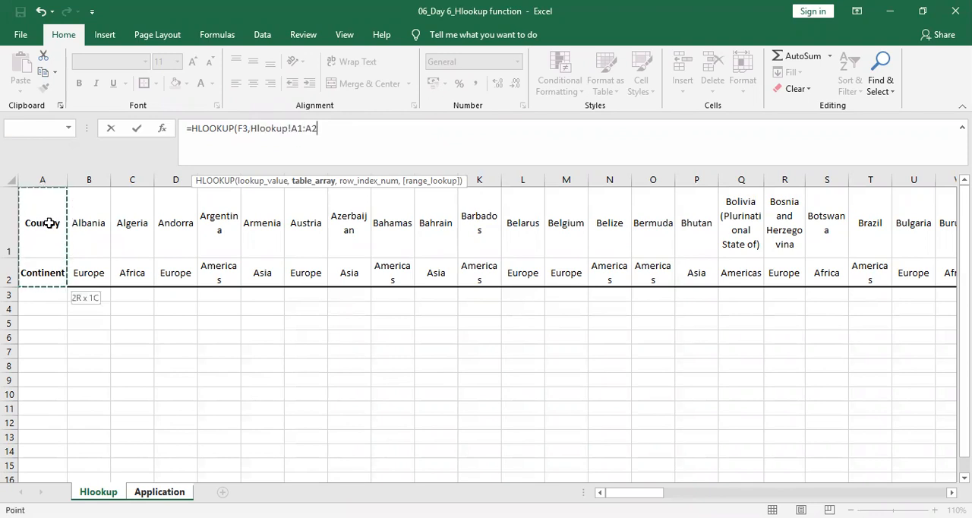
pyautogui.hotkey('ctrl', 'shift', 'Right')
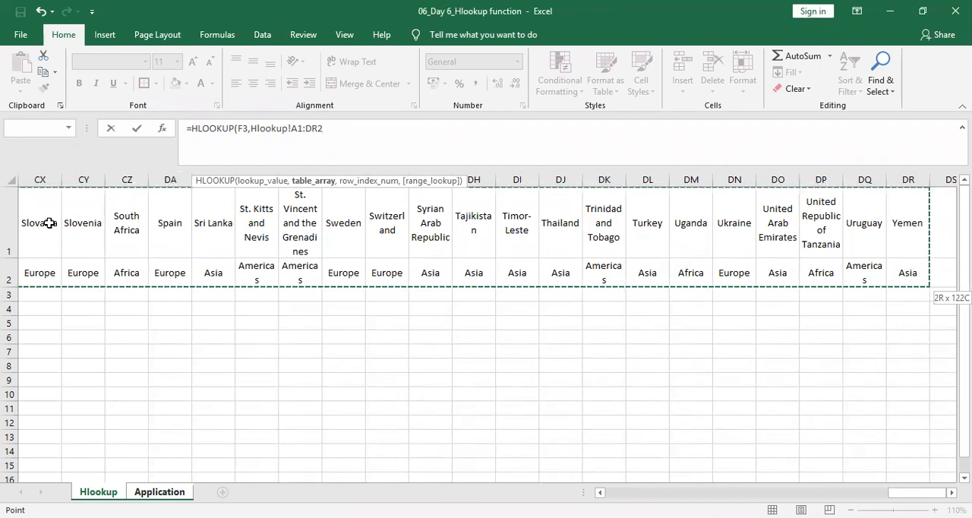
pyautogui.press('F4')
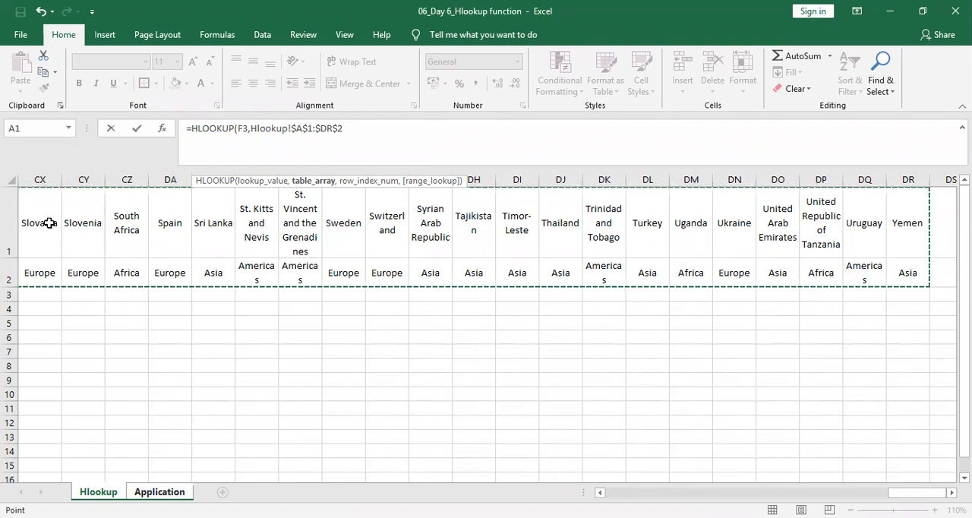
# Complete Armenia's HLOOKUP formula with row index 2 and FALSE for an exact match, and enter it in G3.
pyautogui.write(',2')
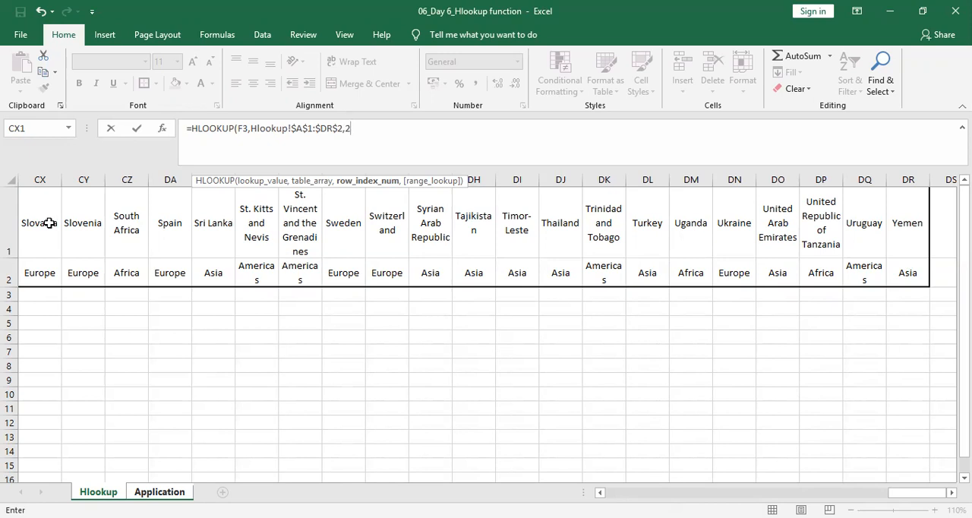
pyautogui.write(',')
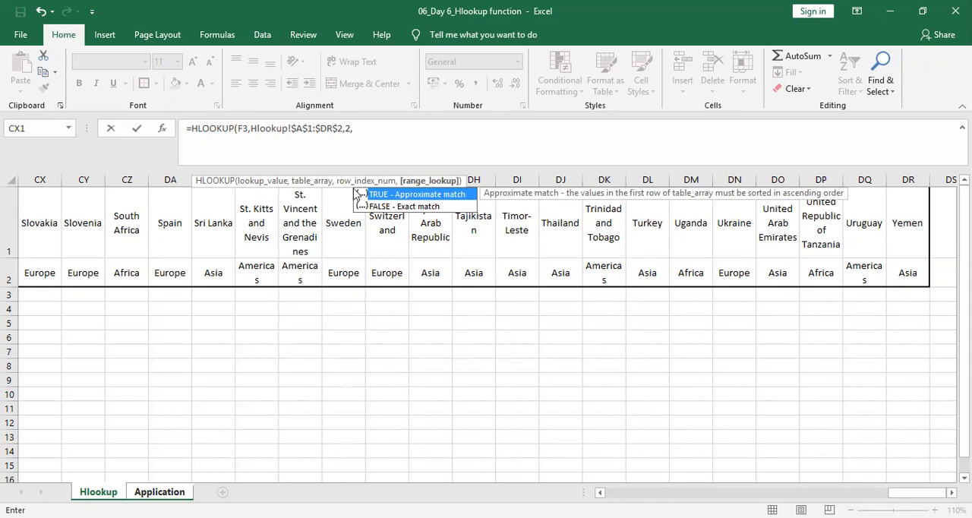
pyautogui.click(392, 206)
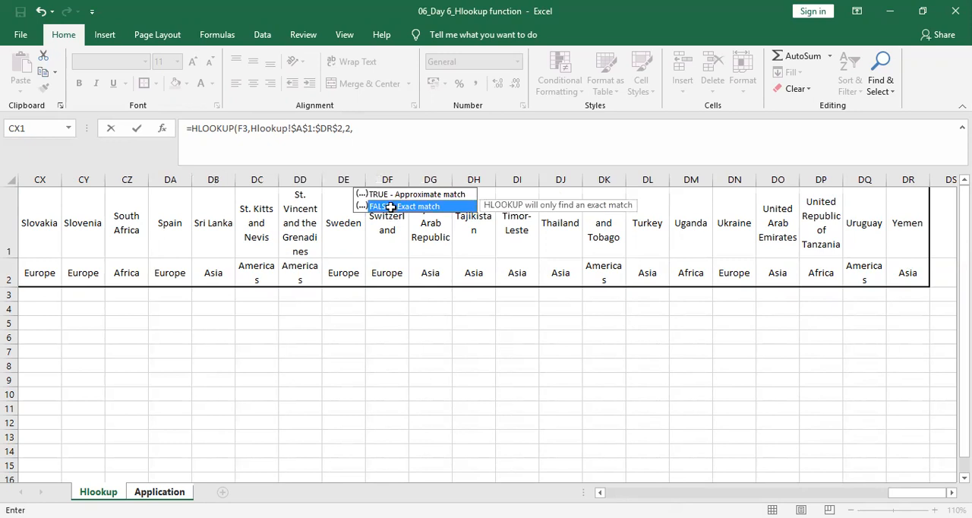
pyautogui.doubleClick(392, 206)
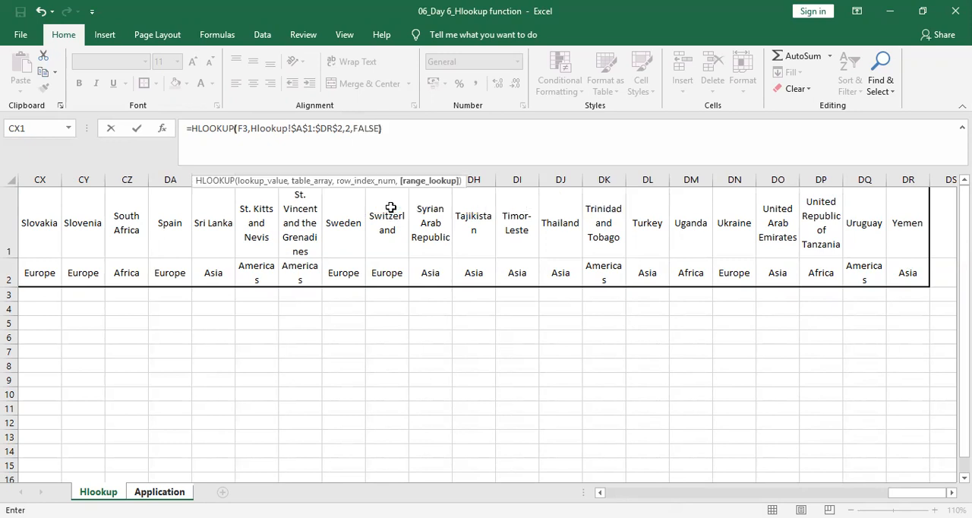
pyautogui.write(')')
pyautogui.press('Return')
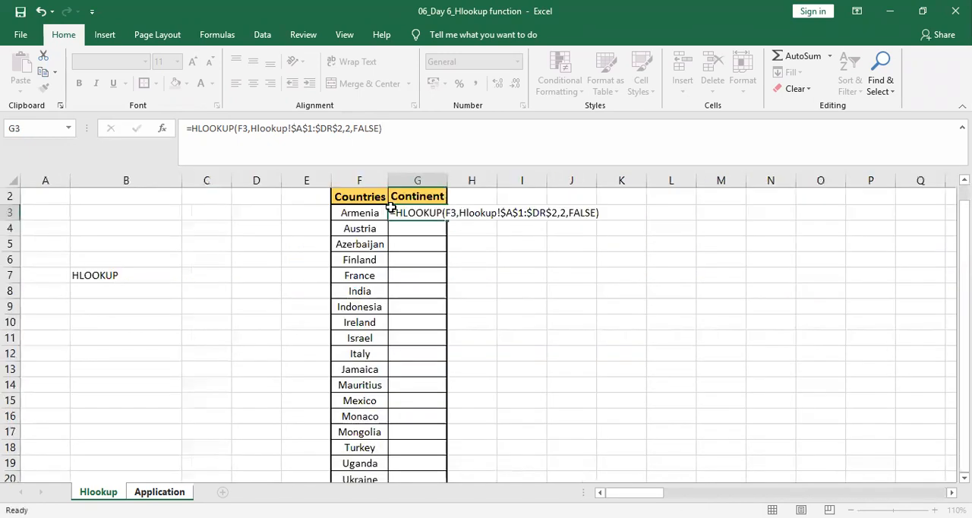
pyautogui.click(416, 213)
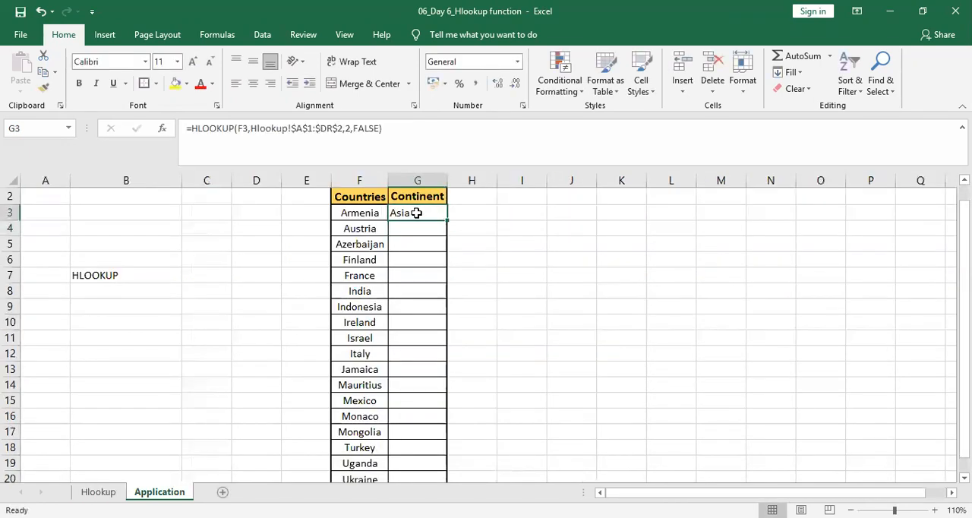
# Start an HLOOKUP formula in G4 for Austria's continent, with F4 as the lookup value.
pyautogui.click(417, 229)
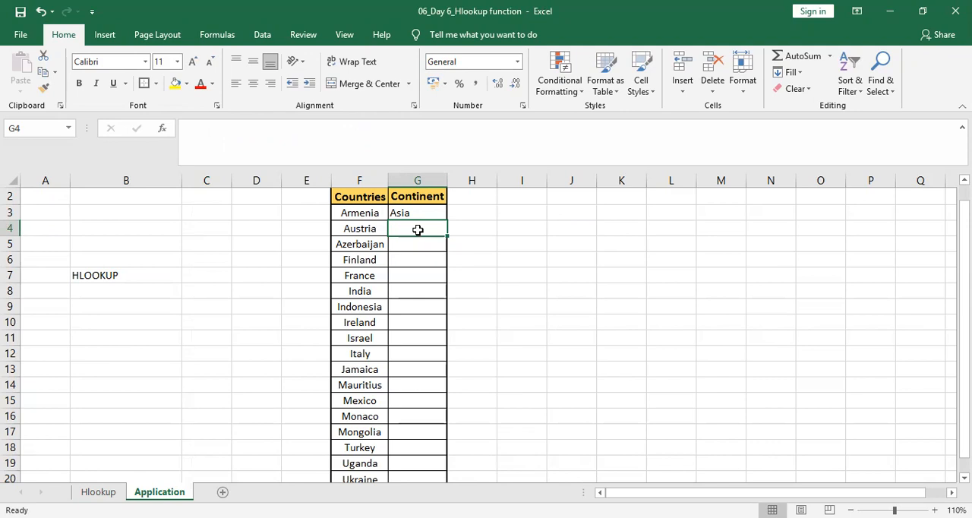
pyautogui.write('=')
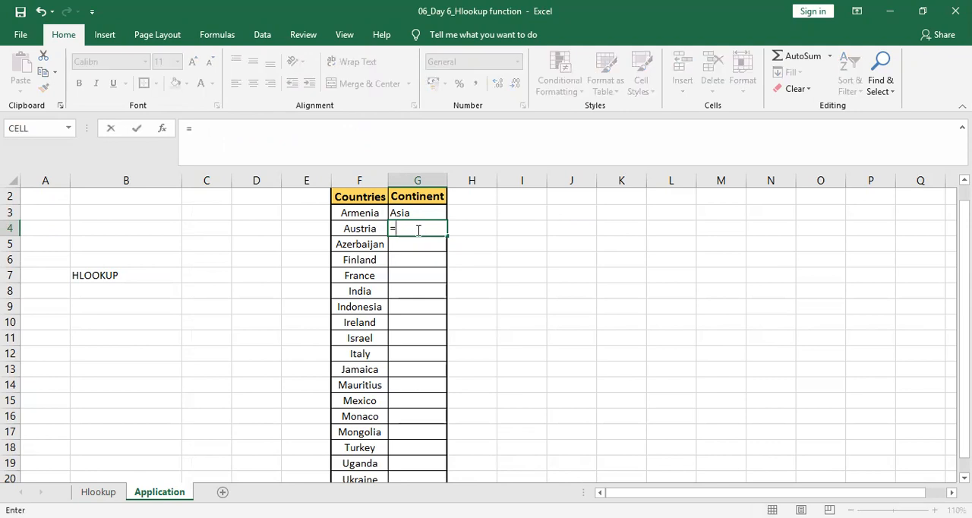
pyautogui.write('HLO')
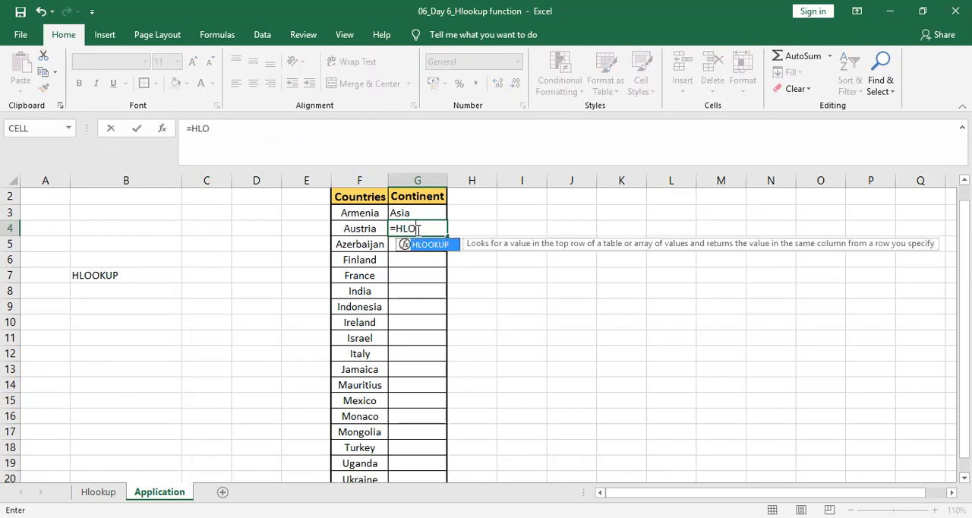
pyautogui.press('Tab')
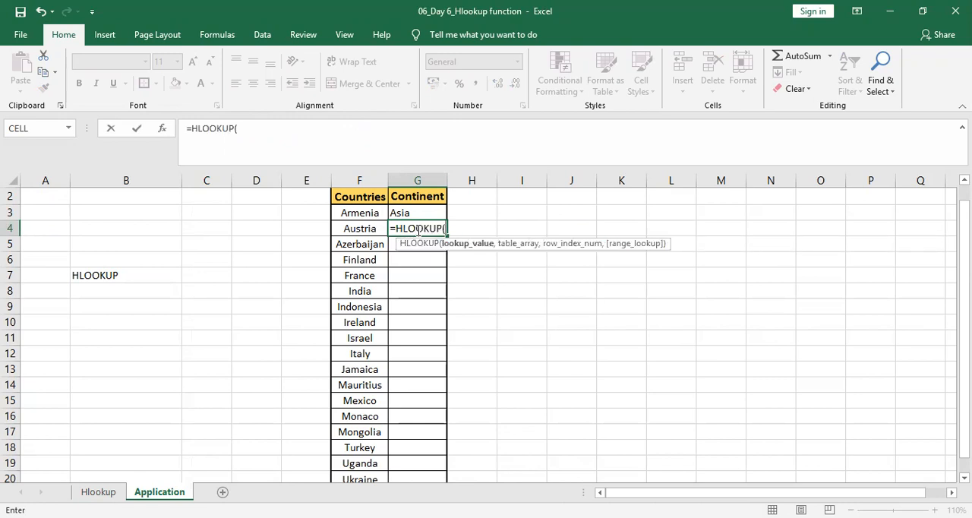
pyautogui.press('Left')
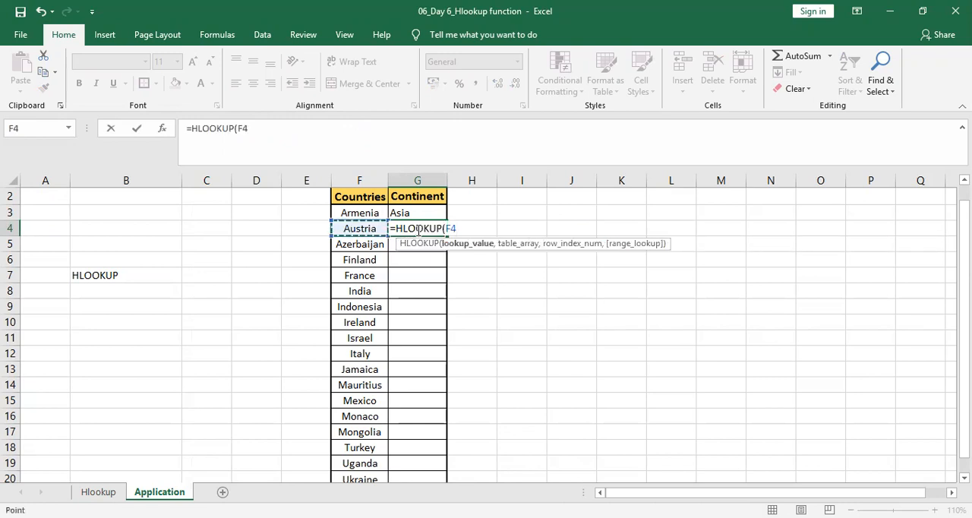
pyautogui.write(',')
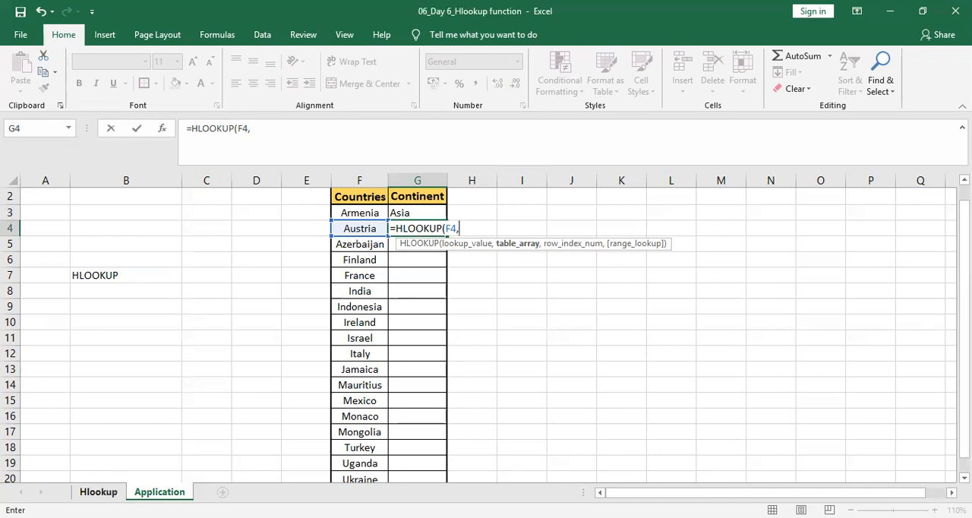
# Reference $A$1:$DR$2 on the Hlookup sheet as the absolute table array of Austria's formula.
pyautogui.click(99, 492)
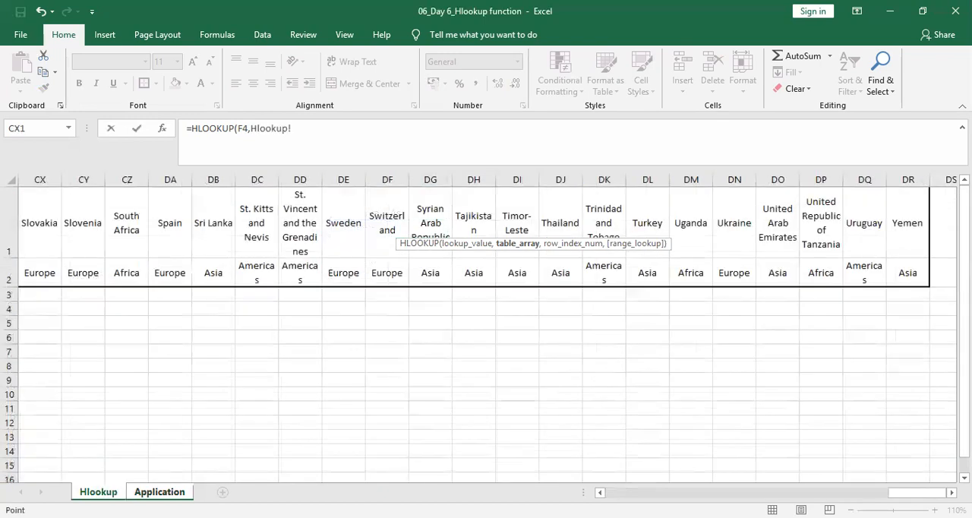
pyautogui.press('Left')
pyautogui.press('Left')
pyautogui.press('Left')
pyautogui.press('Left')
pyautogui.press('Left')
pyautogui.press('Left')
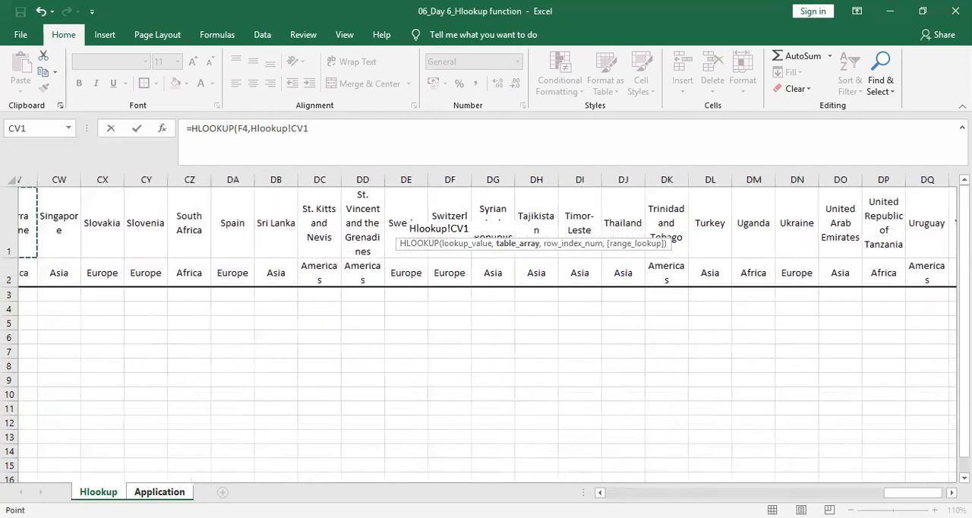
pyautogui.hotkey('ctrl', 'Left')
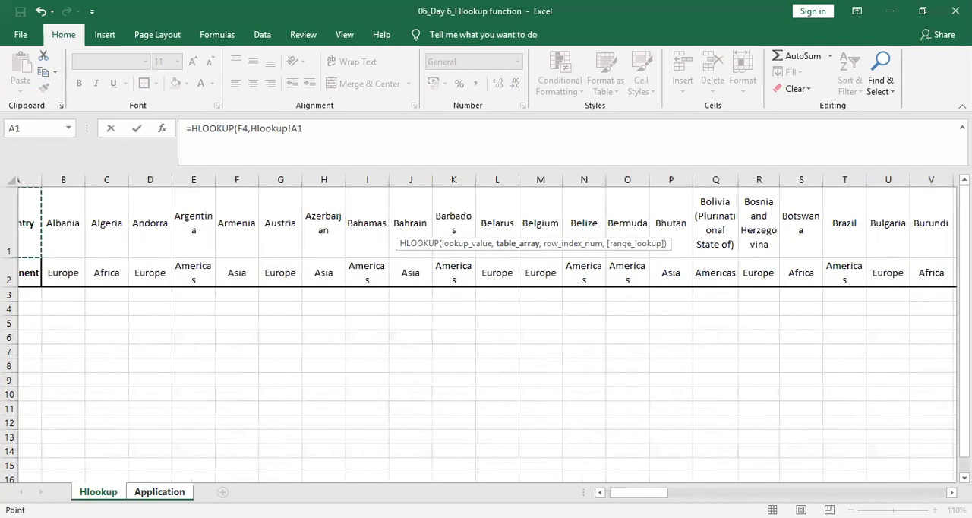
pyautogui.hotkey('shift', 'Down')
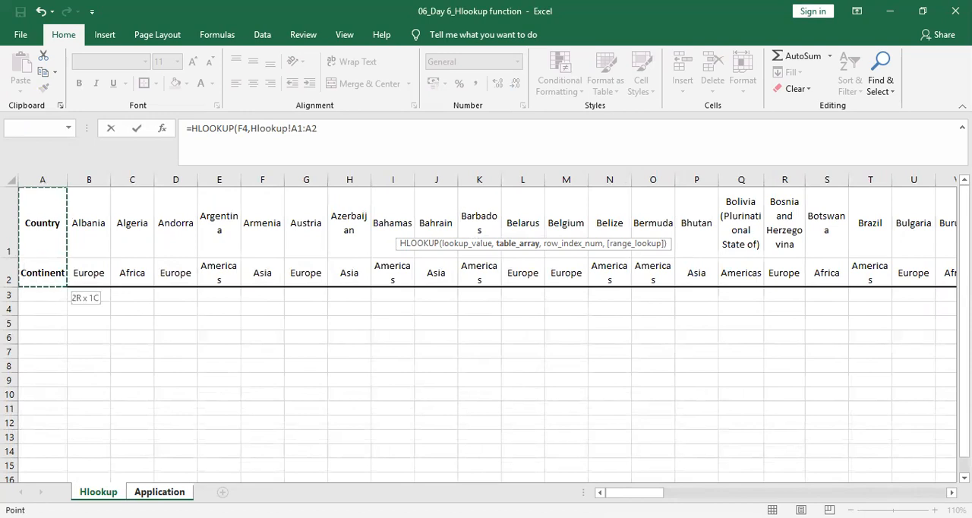
pyautogui.hotkey('ctrl', 'shift', 'Right')
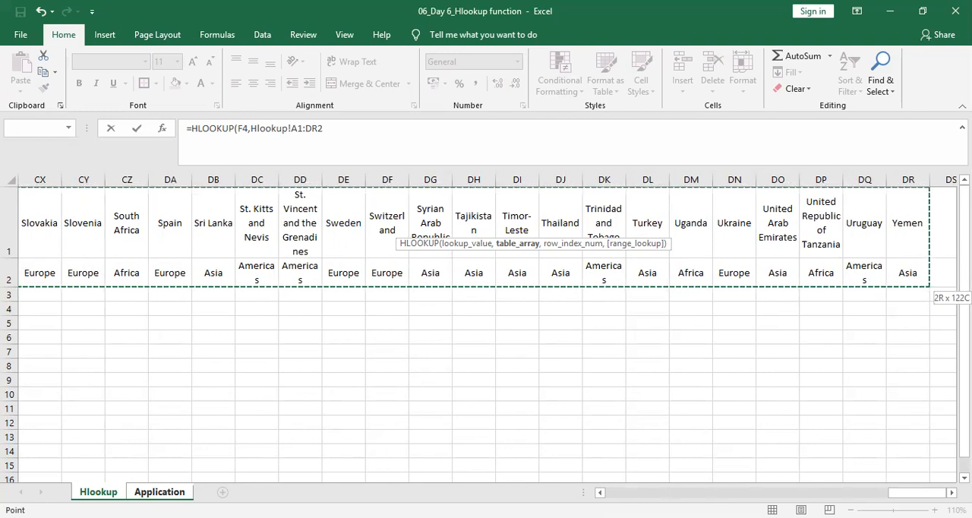
pyautogui.press('F4')
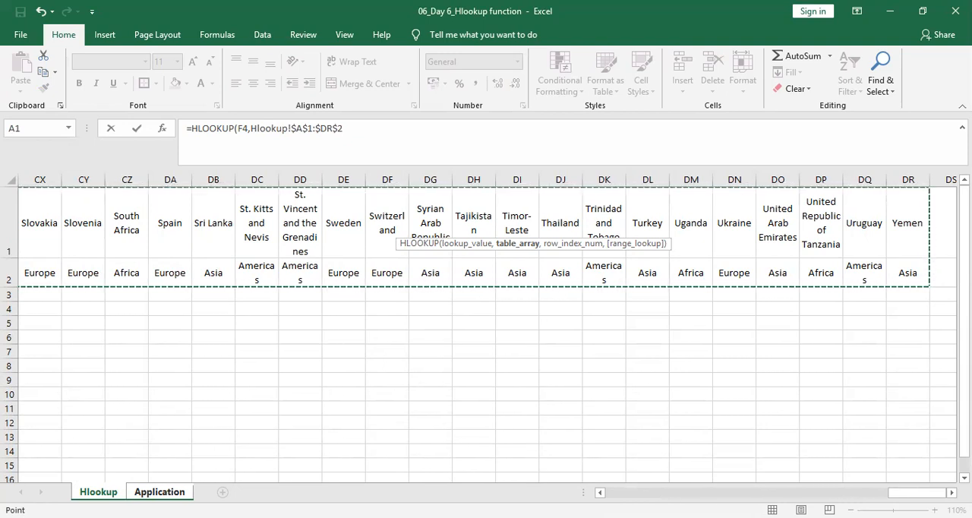
# Finish Austria's formula with row index 2 and the FALSE exact match option, and enter it in G4.
pyautogui.write(',')
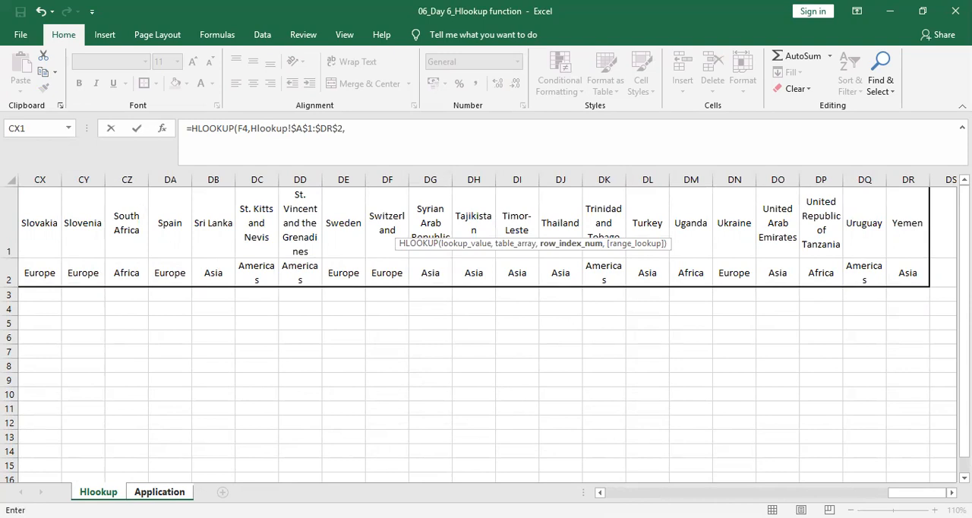
pyautogui.write('2')
pyautogui.write(',')
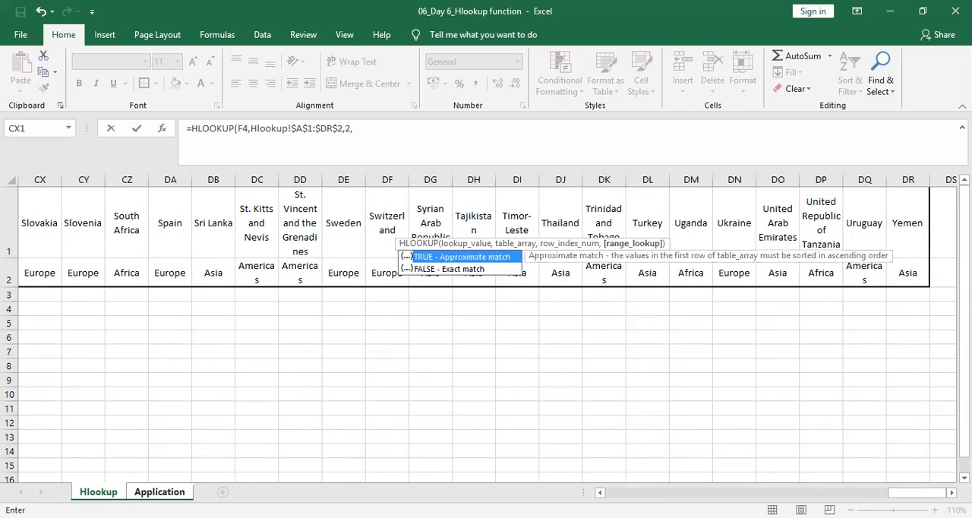
pyautogui.press('Down')
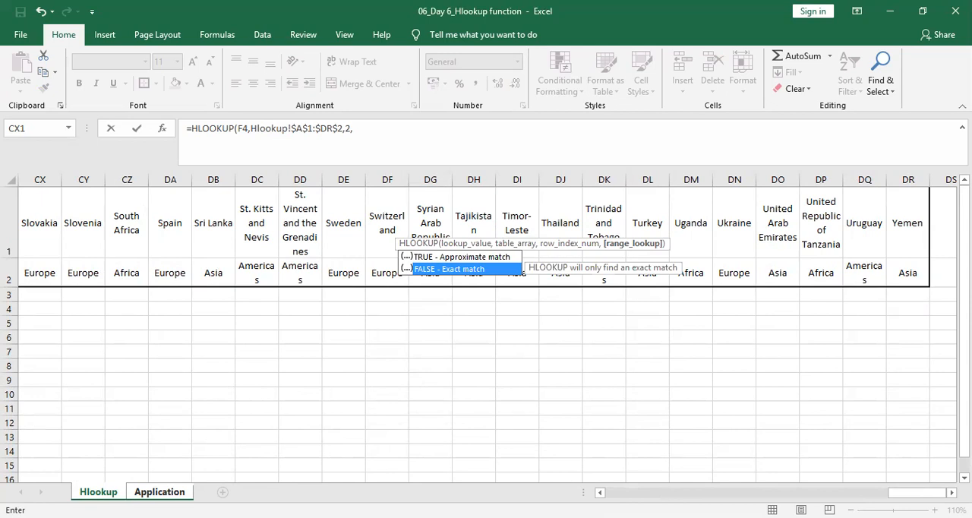
pyautogui.press('Tab')
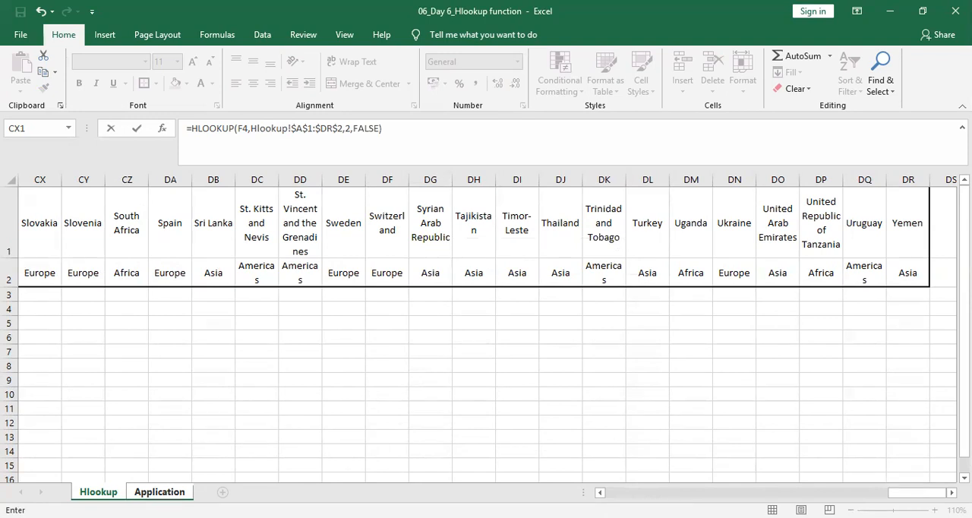
pyautogui.press('Return')
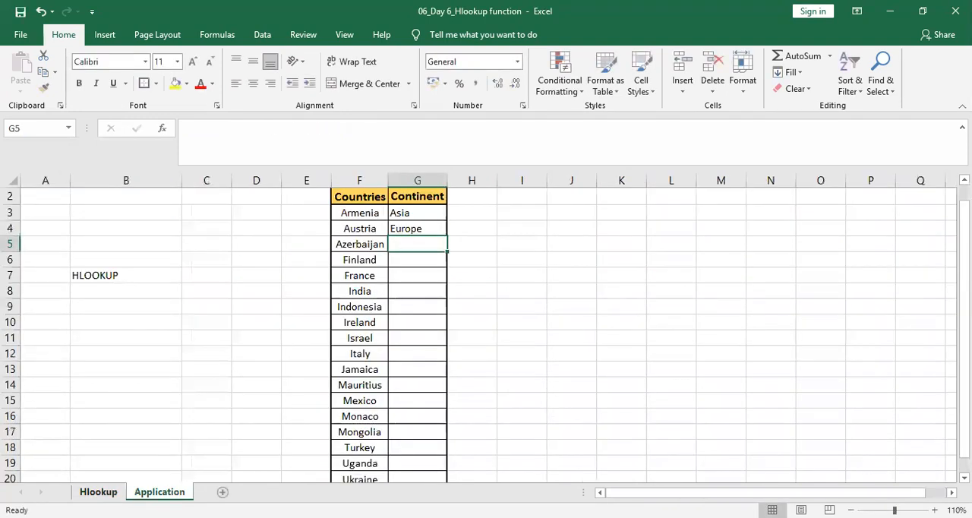
# Copy the HLOOKUP formula from G4 to G5:G20 for the remaining countries from Azerbaijan to Ukraine.
pyautogui.click(423, 228)
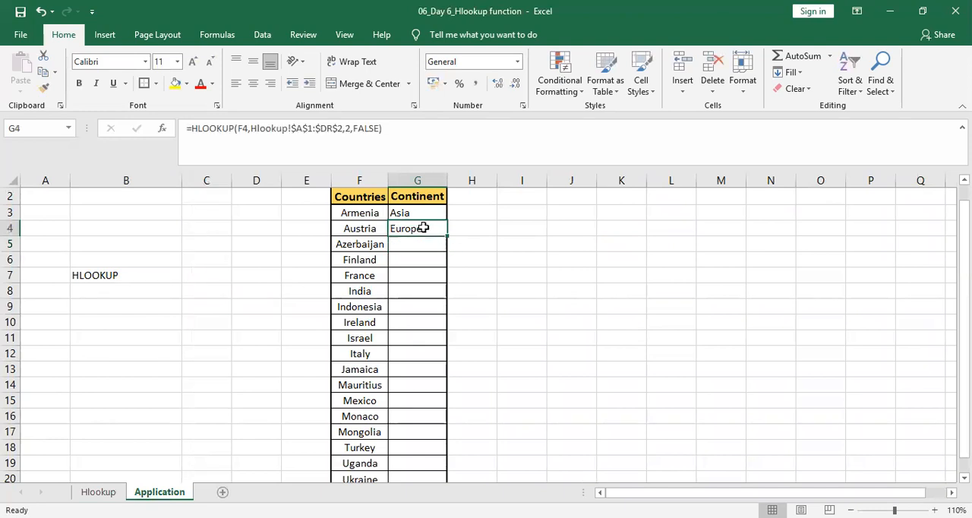
pyautogui.moveTo(416, 214); pyautogui.dragTo(420, 228)
pyautogui.click(420, 228)
pyautogui.hotkey('ctrl', 'c')
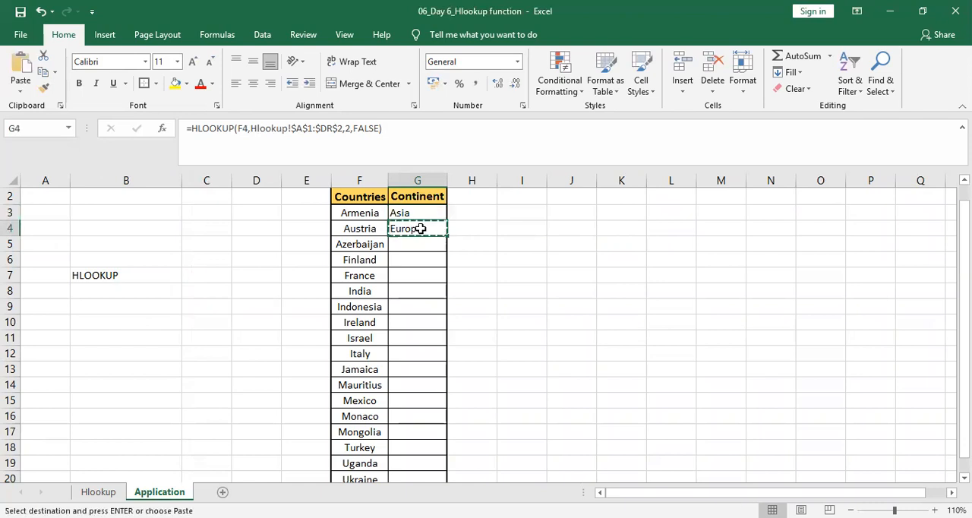
pyautogui.press('Down')
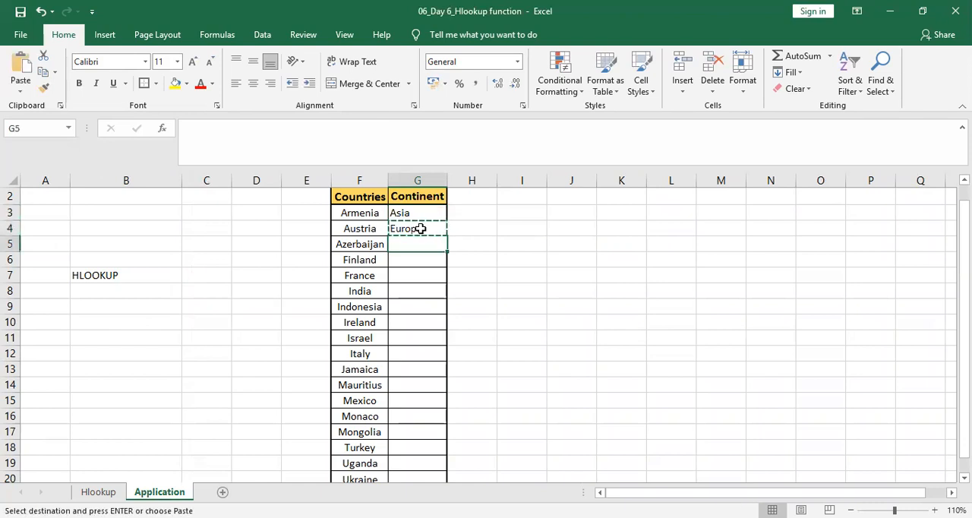
pyautogui.hotkey('ctrl', 'shift', 'Down')
pyautogui.press('Down')
pyautogui.hotkey('shift', 'Down')
pyautogui.hotkey('shift', 'Down')
pyautogui.hotkey('shift', 'Down')
pyautogui.hotkey('shift', 'Down')
pyautogui.hotkey('shift', 'Down')
pyautogui.hotkey('shift', 'Down')
pyautogui.hotkey('shift', 'Down')
pyautogui.hotkey('shift', 'Down')
pyautogui.hotkey('shift', 'Down')
pyautogui.hotkey('shift', 'Down')
pyautogui.hotkey('shift', 'Down')
pyautogui.hotkey('shift', 'Down')
pyautogui.hotkey('shift', 'Down')
pyautogui.hotkey('shift', 'Down')
pyautogui.hotkey('shift', 'Down')
pyautogui.hotkey('shift', 'Down')
pyautogui.hotkey('shift', 'Up')
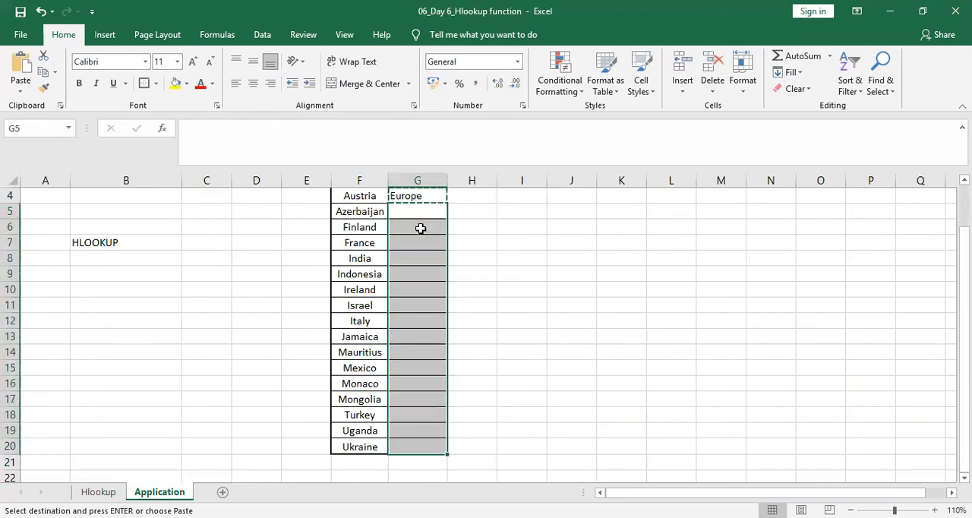
pyautogui.hotkey('ctrl', 'v')
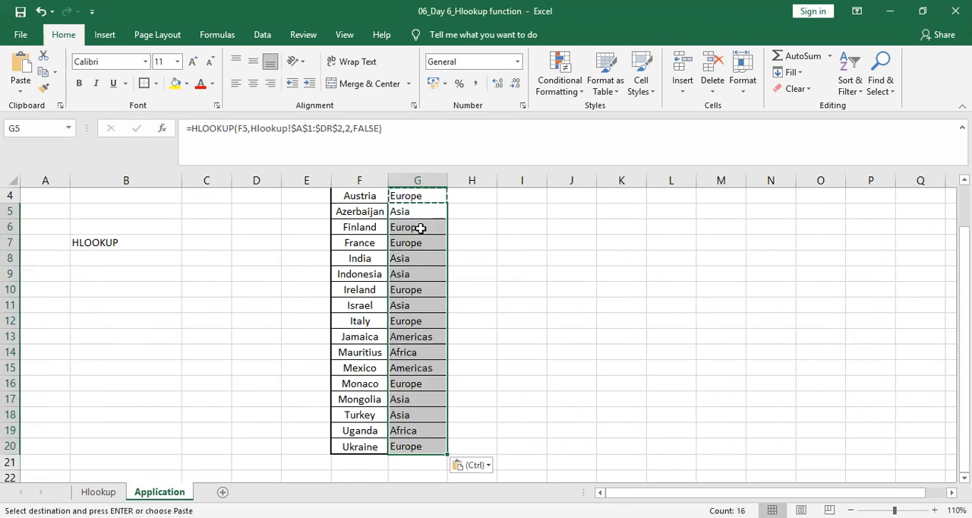
# Check the copied HLOOKUP formulas in column G against their country cells, down to India's row.
pyautogui.press('Down')
pyautogui.press('Left')
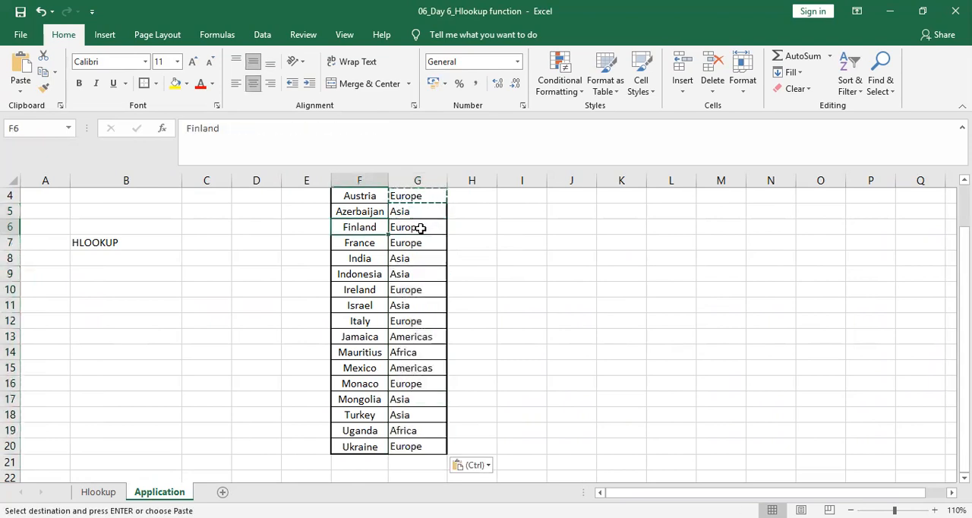
pyautogui.press('Right')
pyautogui.press('Up')
pyautogui.press('Down')
pyautogui.press('Down')
pyautogui.press('Down')
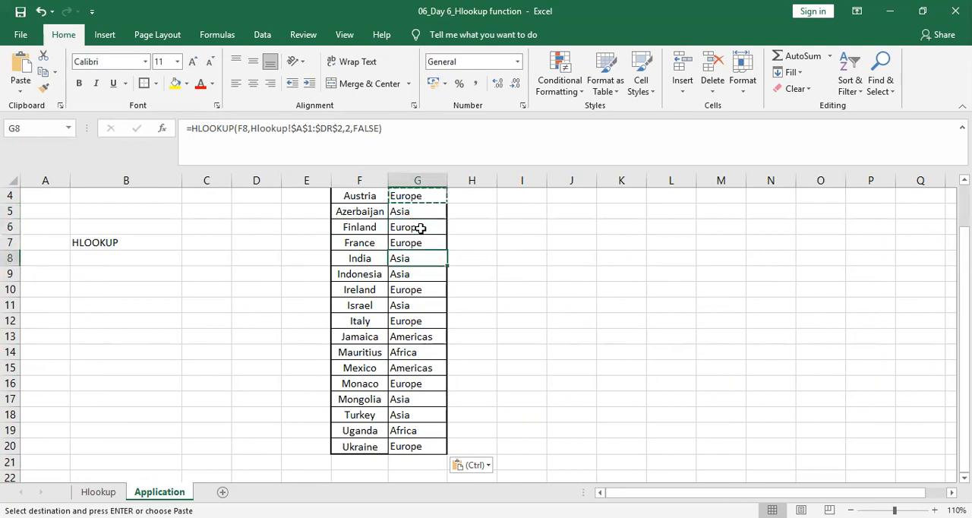
# Highlight the HLOOKUP note in B7 with yellow fill.
pyautogui.click(142, 245)
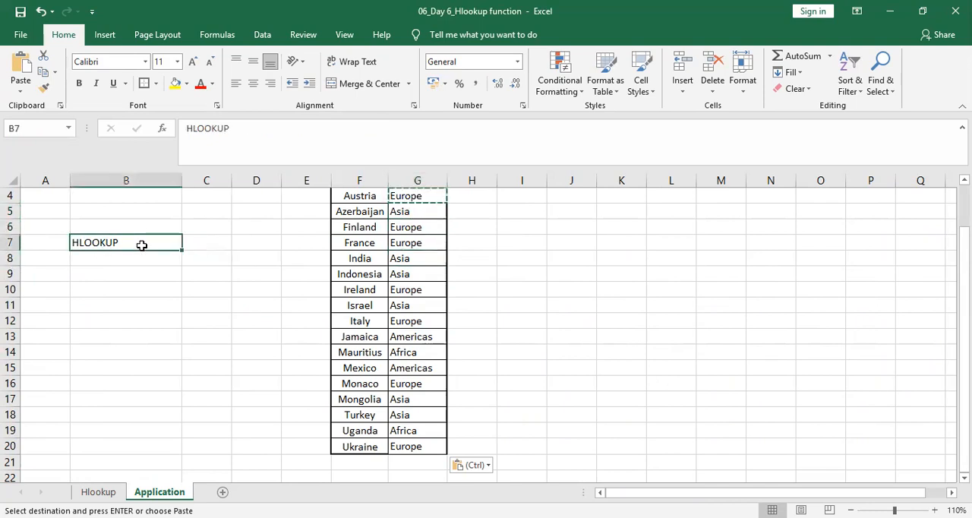
pyautogui.click(176, 83)
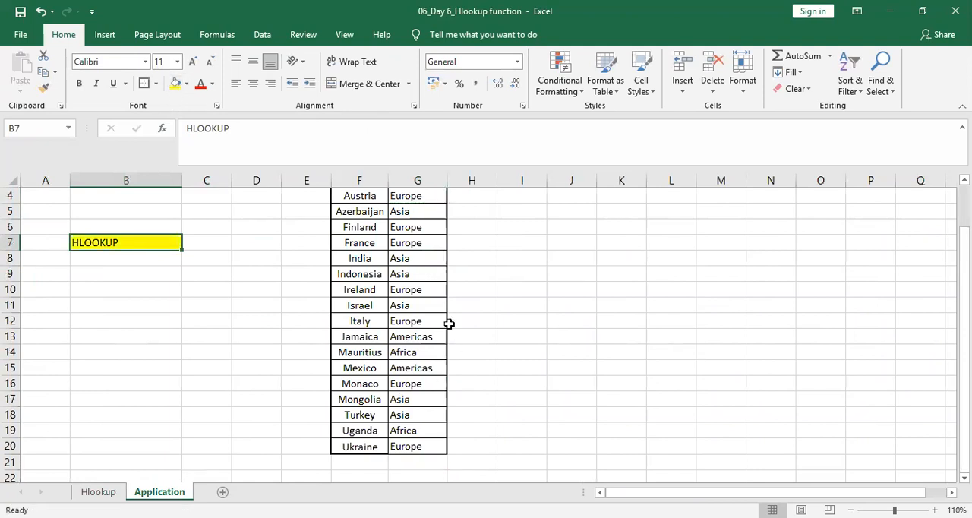
# Examine the HLOOKUP formulas inside the continent cells, including those for India in G8 and Indonesia in G9.
pyautogui.click(411, 262)
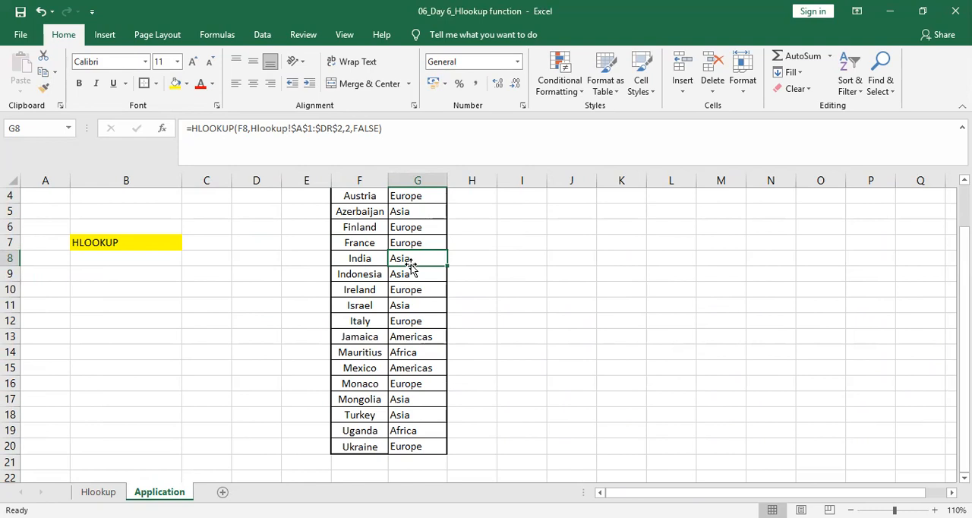
pyautogui.doubleClick(410, 263)
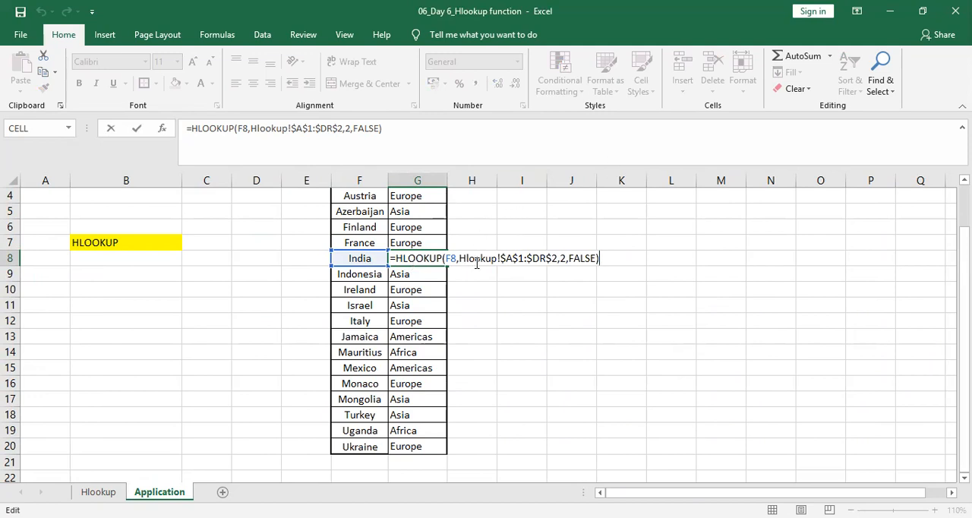
pyautogui.press('Escape')
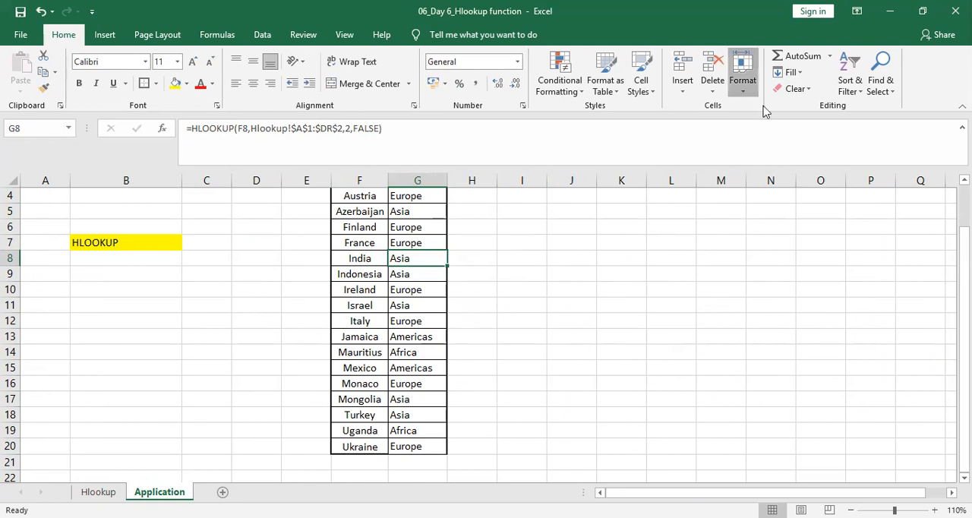
pyautogui.click(744, 84)
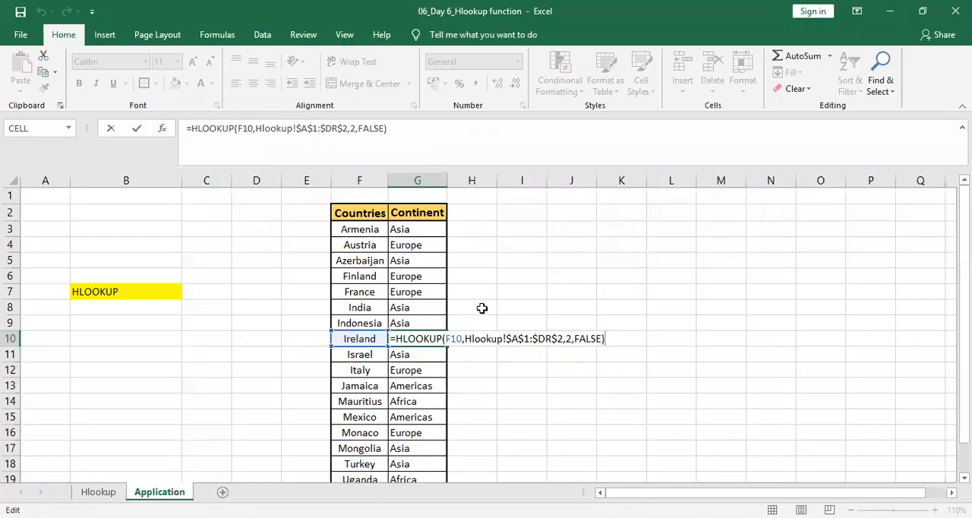
pyautogui.click(422, 290)
pyautogui.click(431, 308)
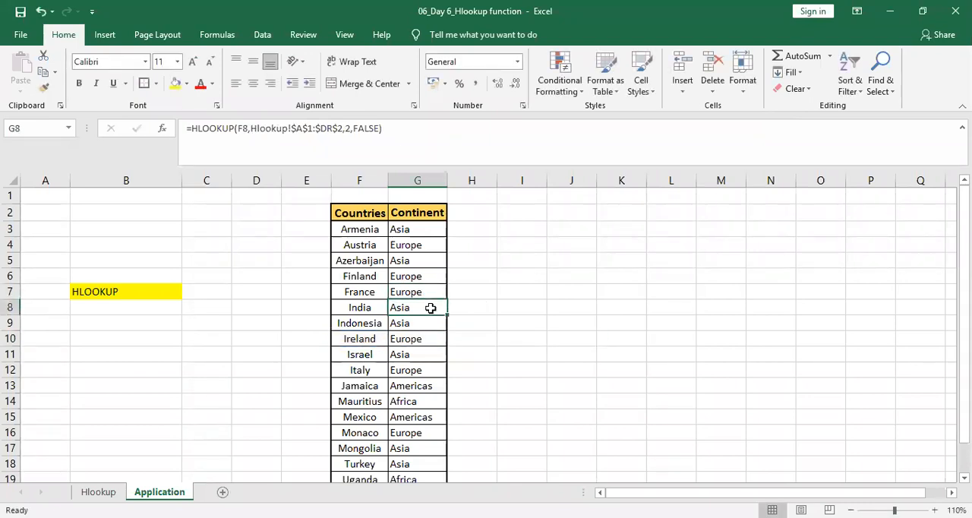
pyautogui.doubleClick(430, 308)
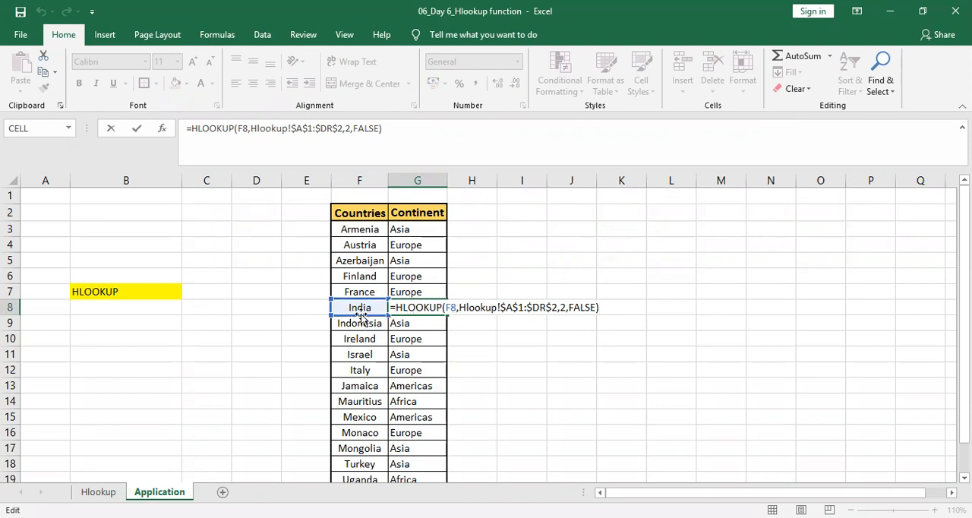
pyautogui.click(105, 492)
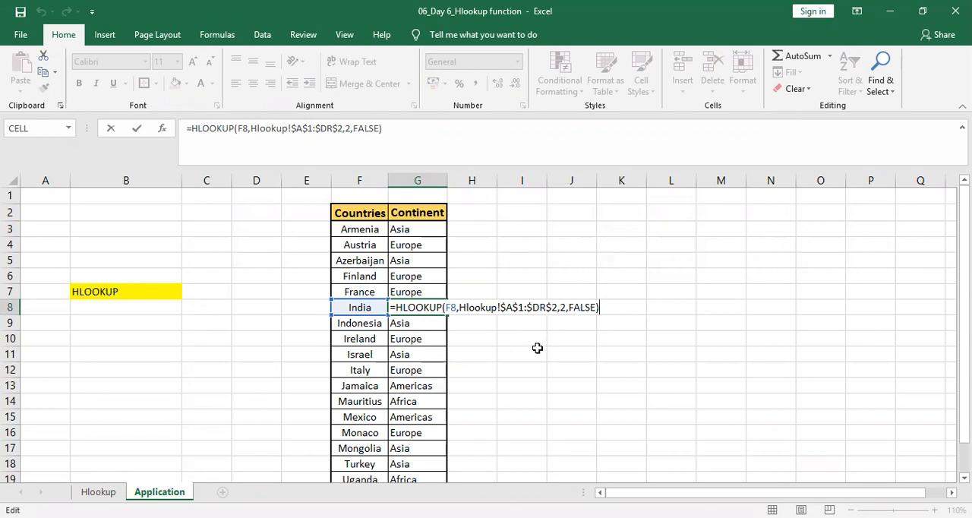
pyautogui.press('Return')
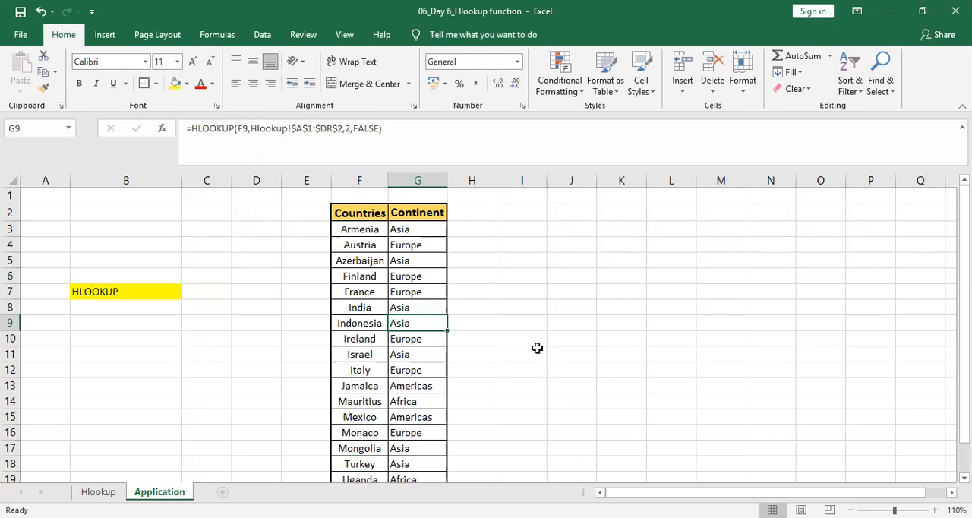
pyautogui.doubleClick(408, 324)
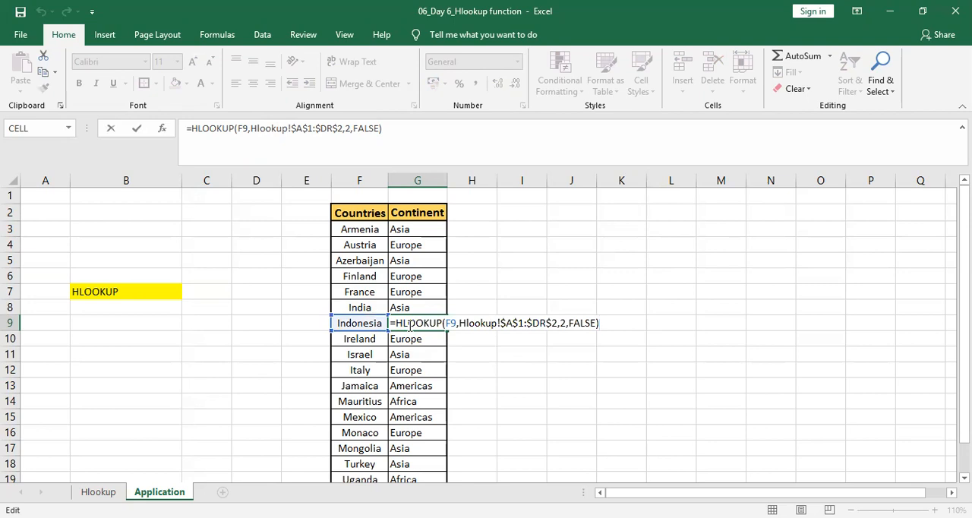
# Enter the note "HOW TO FIND A FORMULA IN A CELL" in B8 below the HLOOKUP note.
pyautogui.click(139, 306)
pyautogui.write('HOW TO FIND')
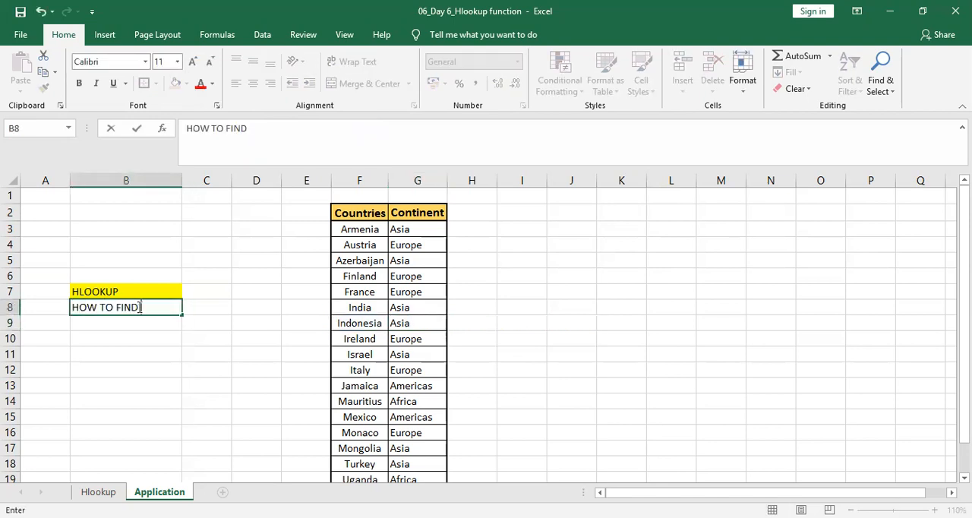
pyautogui.write(' A FORMUL')
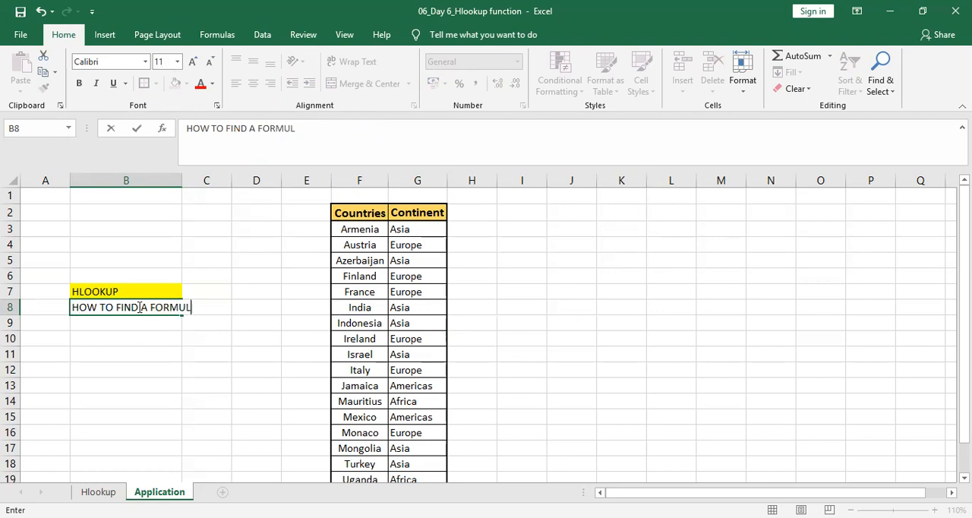
pyautogui.write('A IN A CELL')
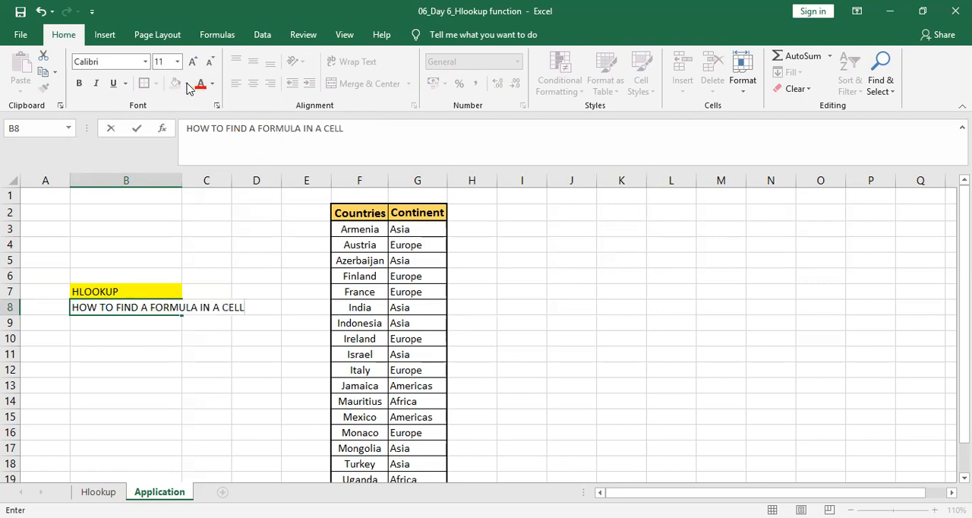
pyautogui.click(166, 357)
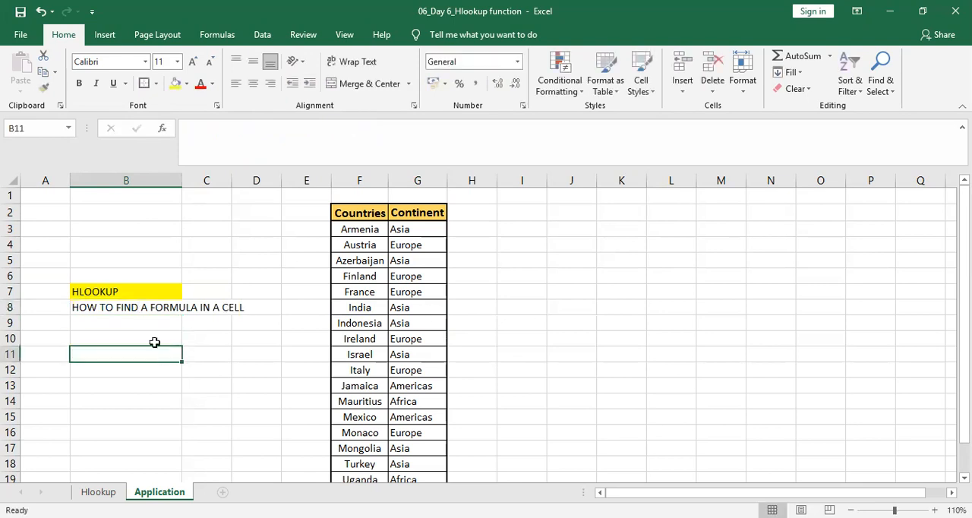
# Fill B8 with yellow and autofit column B to the width of its text.
pyautogui.click(131, 303)
pyautogui.click(175, 82)
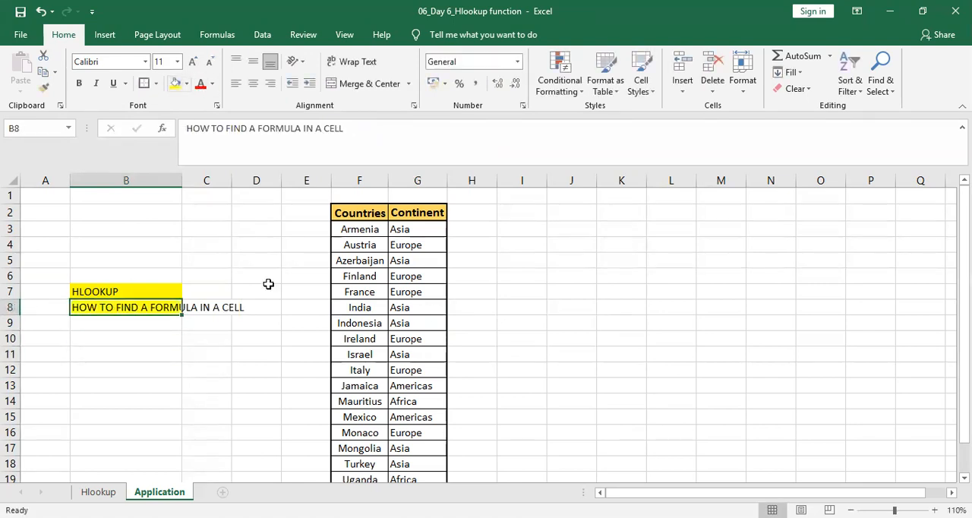
pyautogui.doubleClick(180, 180)
# Inspect the HLOOKUP formula inside Israel's continent cell G11, leaving the cell's contents unedited.
pyautogui.click(463, 349)
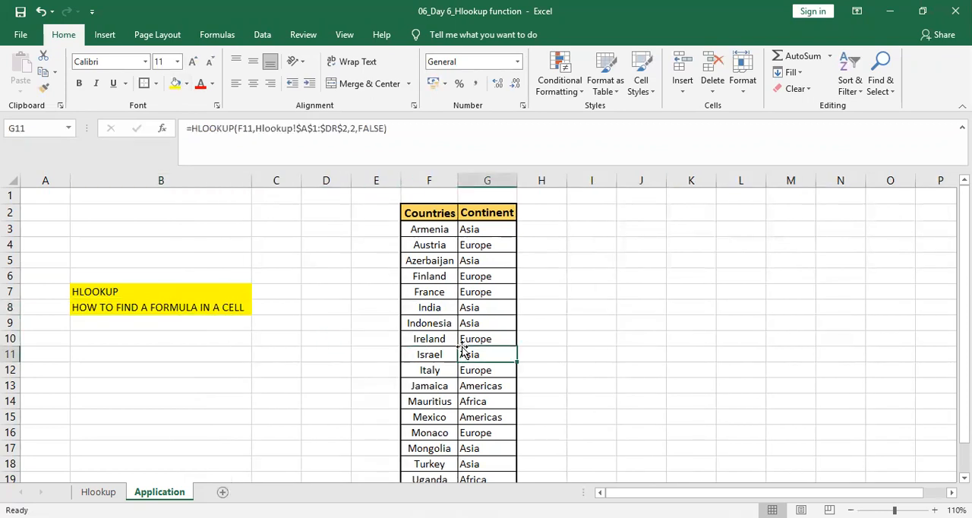
pyautogui.doubleClick(463, 349)
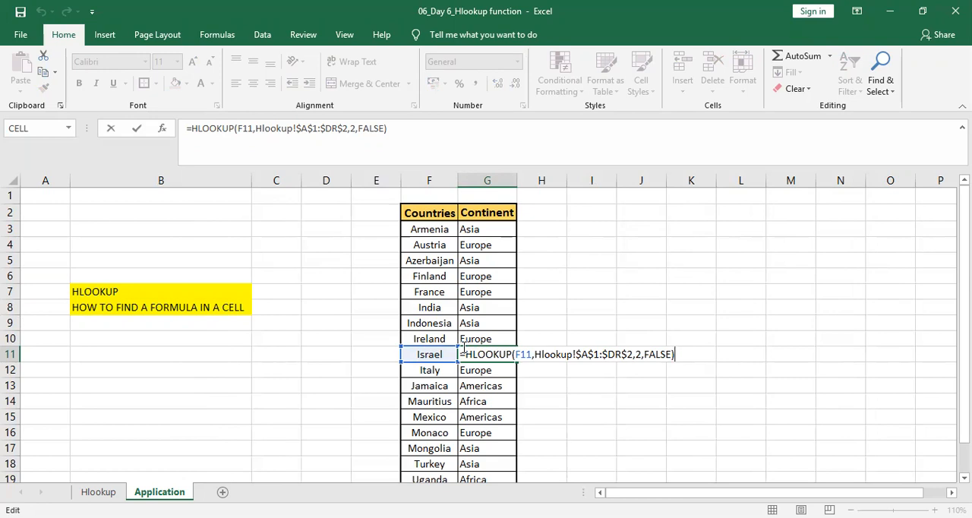
pyautogui.click(561, 215)
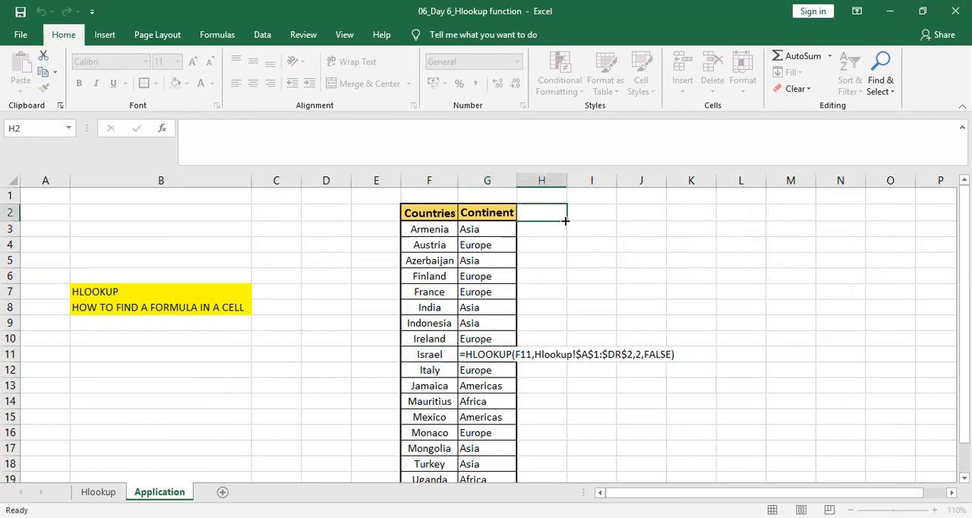
pyautogui.click(434, 215)
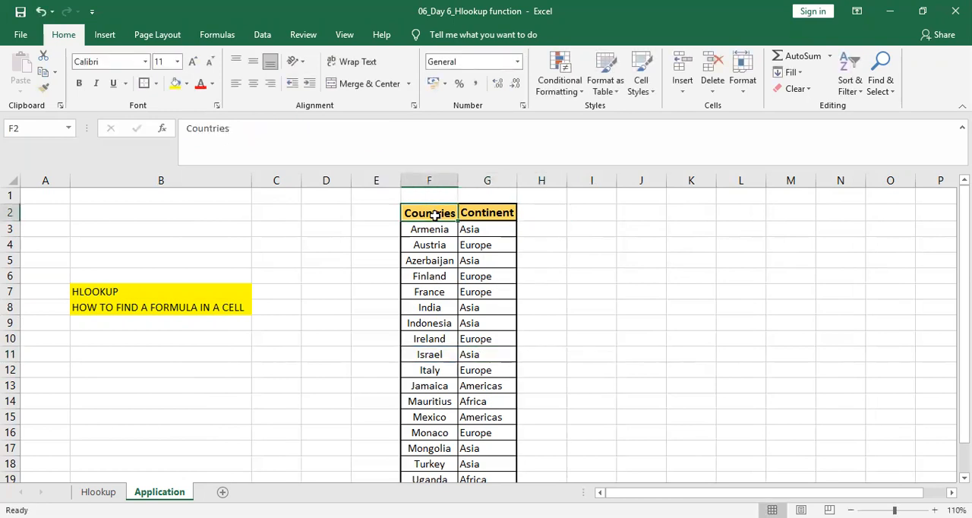
pyautogui.press('Right')
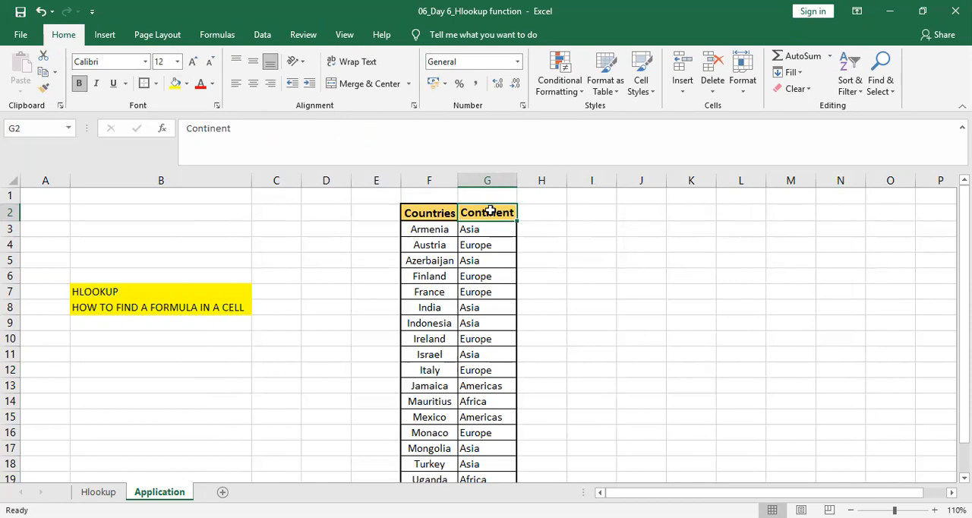
pyautogui.press('Left')
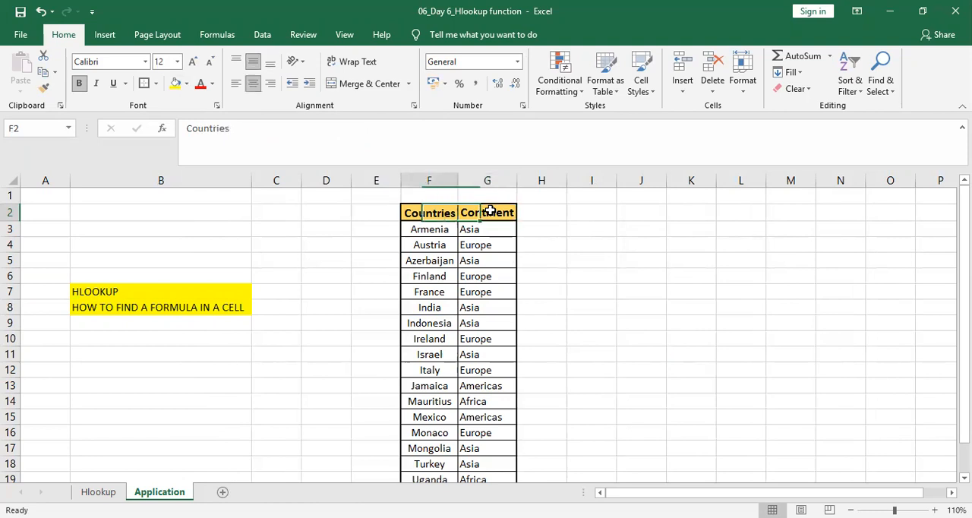
pyautogui.hotkey('shift', 'Right')
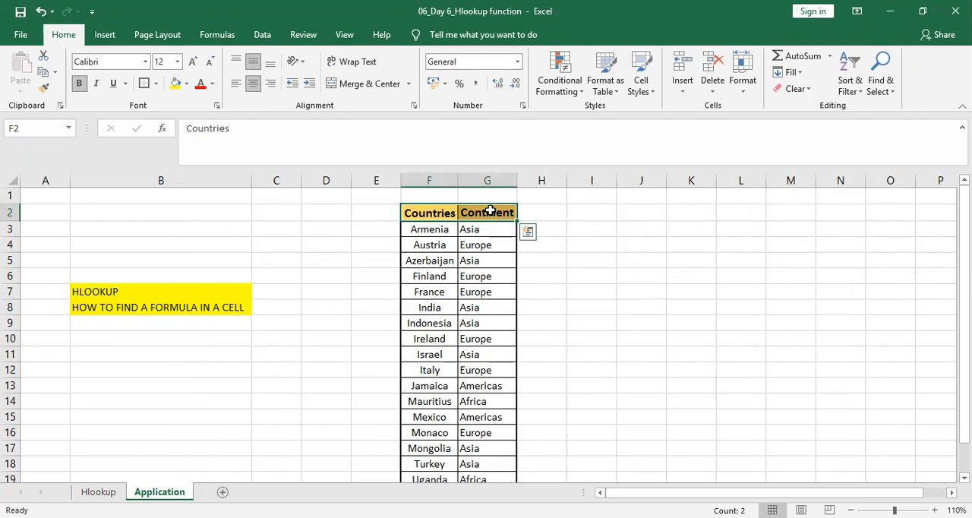
pyautogui.hotkey('shift', 'Down')
pyautogui.hotkey('shift', 'Down')
pyautogui.hotkey('shift', 'Down')
pyautogui.hotkey('shift', 'Down')
pyautogui.hotkey('shift', 'Down')
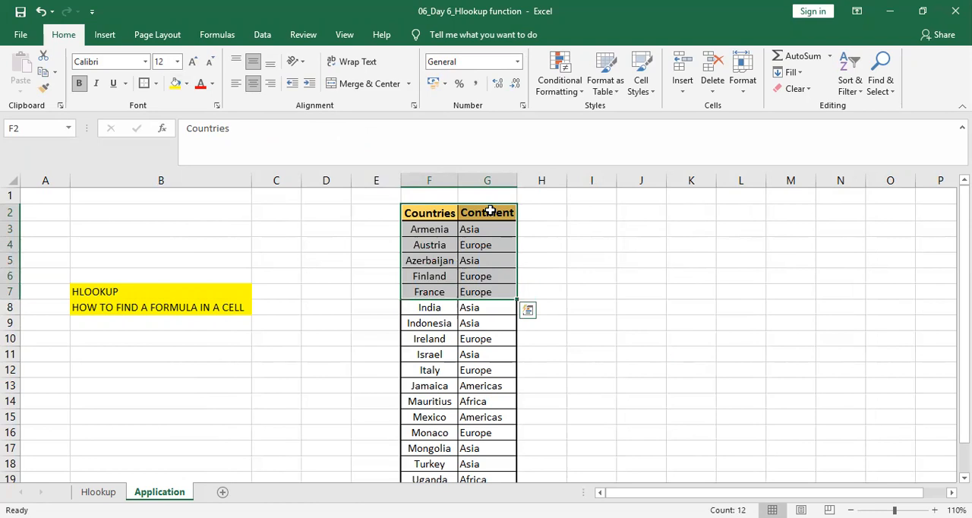
pyautogui.click(550, 217)
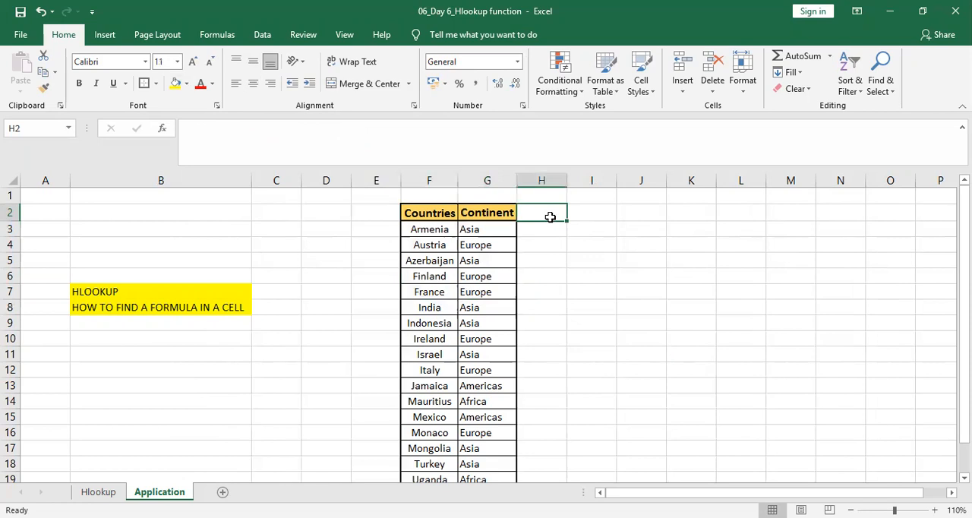
pyautogui.press('Left')
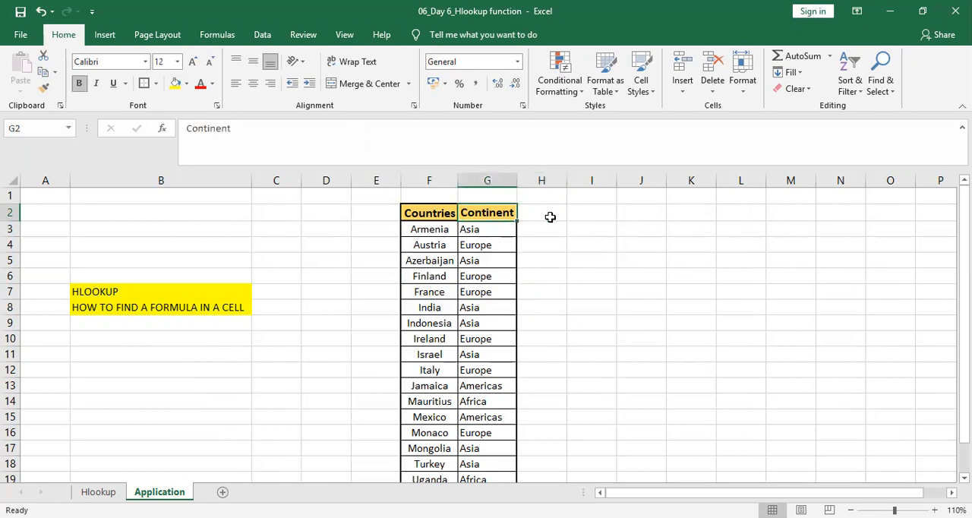
pyautogui.hotkey('ctrl', 'shift', 'Down')
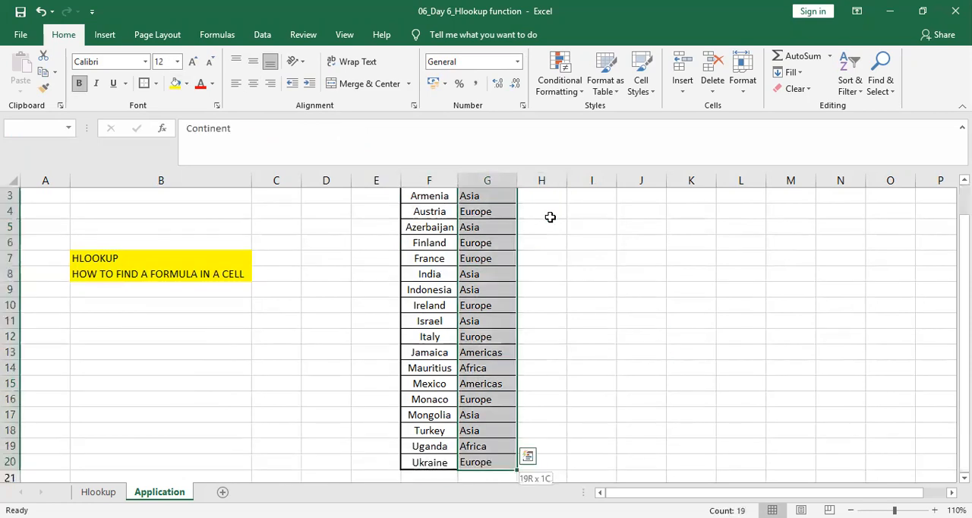
pyautogui.hotkey('ctrl', 'c')
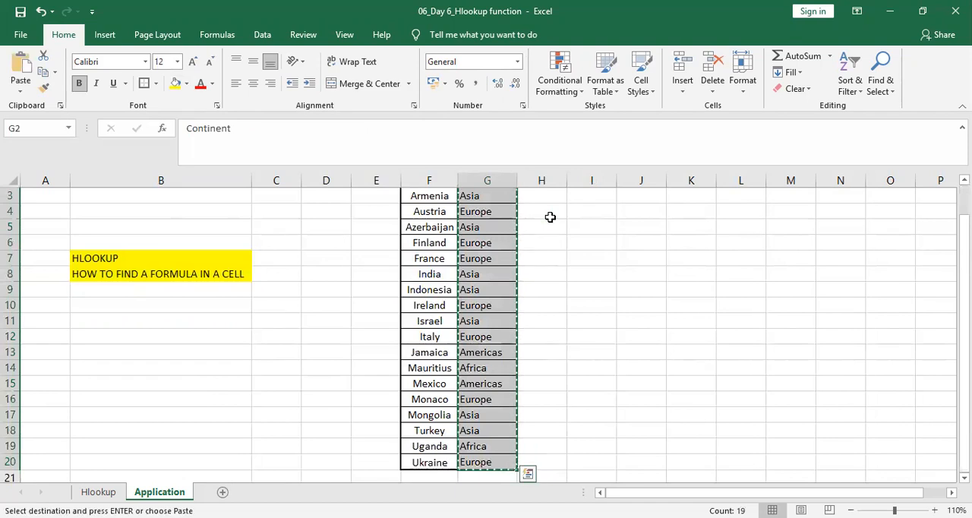
# Copy the full Countries and Continent table, F2:G20, and select H2 beside it as the paste destination.
pyautogui.press('Up')
pyautogui.press('Left')
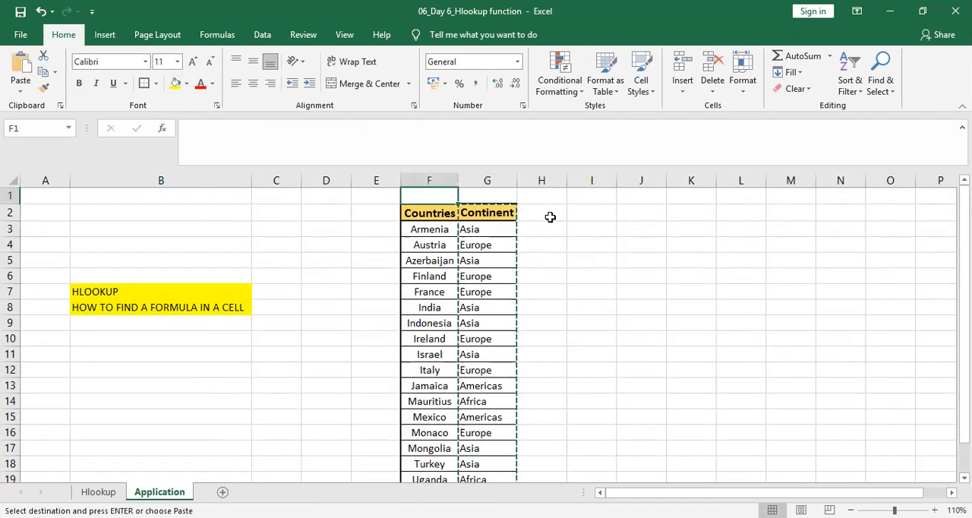
pyautogui.press('Down')
pyautogui.hotkey('shift', 'Right')
pyautogui.hotkey('ctrl', 'shift', 'Down')
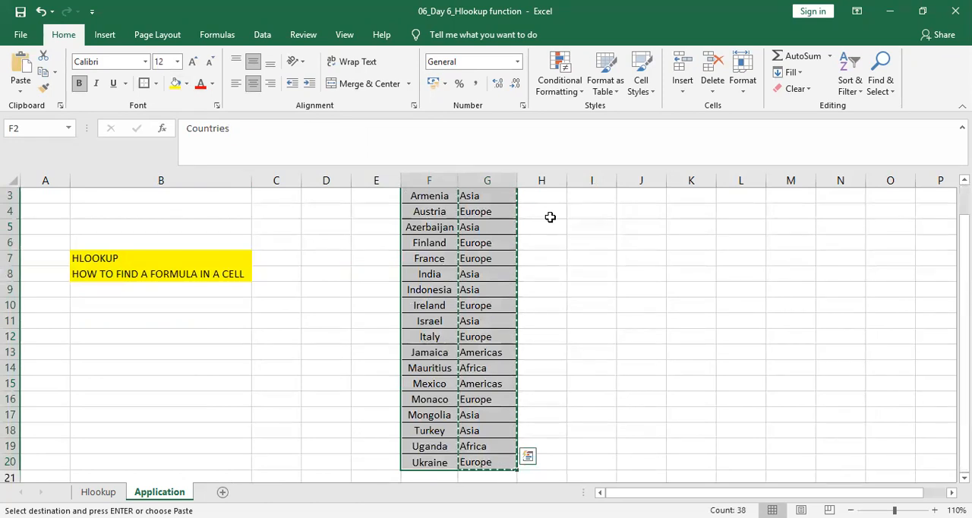
pyautogui.hotkey('ctrl', 'c')
pyautogui.press('Up')
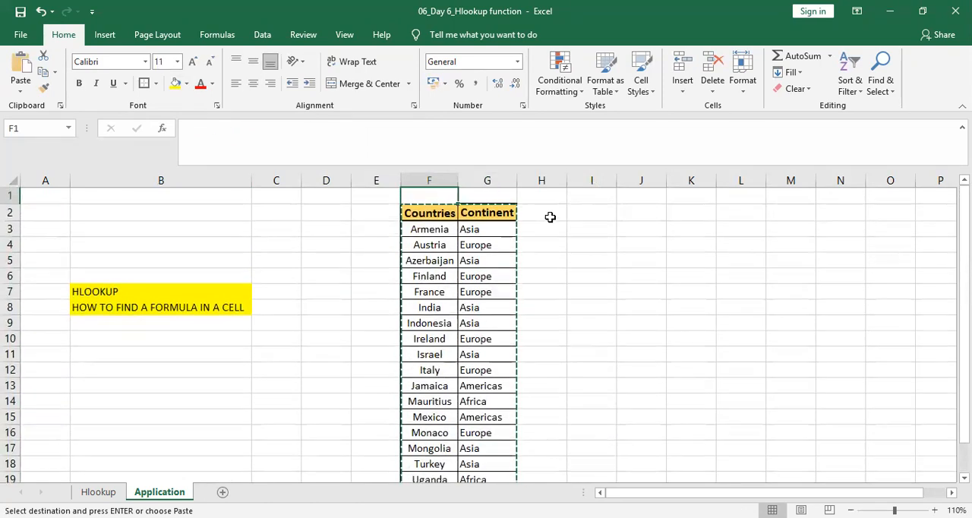
pyautogui.press('Right')
pyautogui.press('Right')
pyautogui.press('Down')
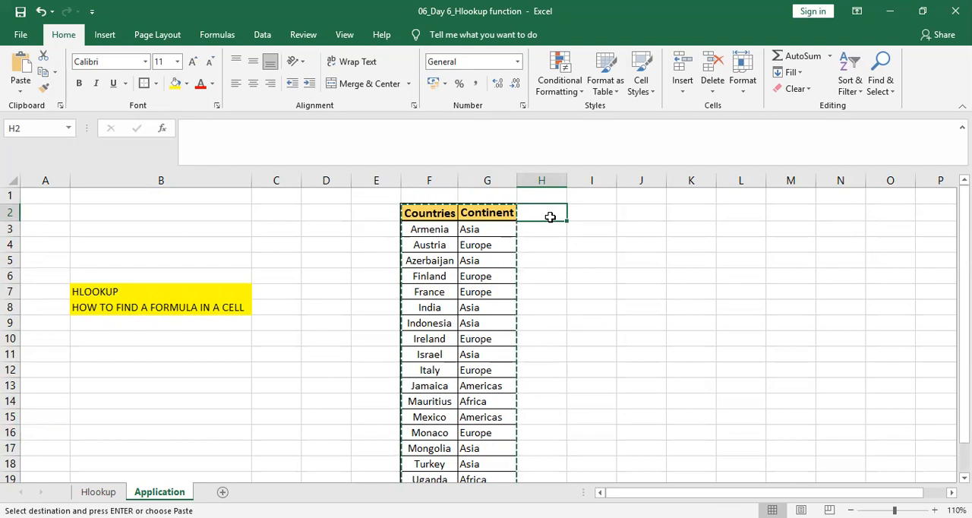
# View the paste options available for H2 and close them without pasting.
pyautogui.press('alt')
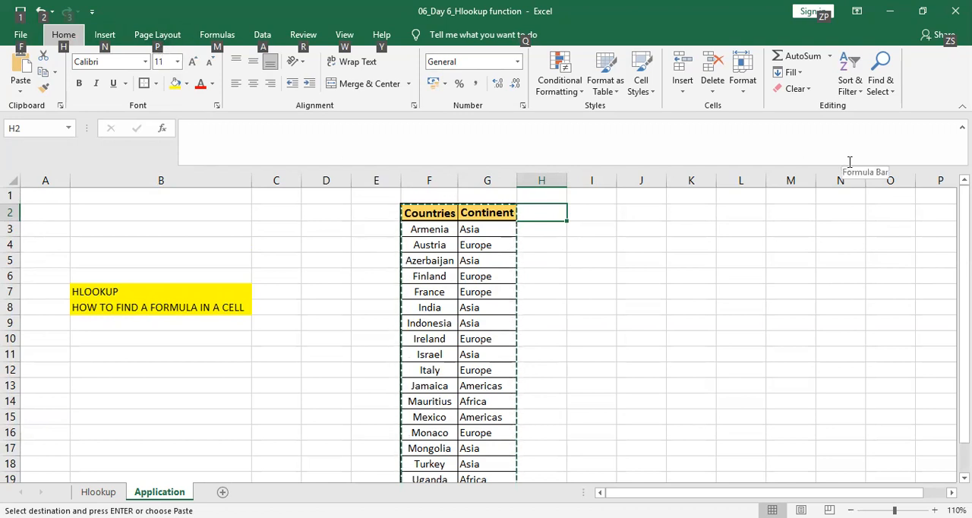
pyautogui.press('h')
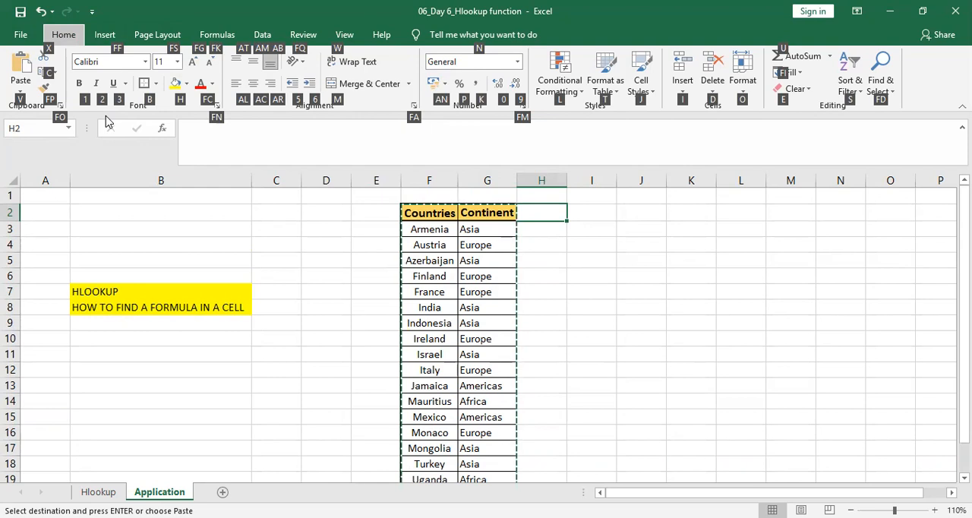
pyautogui.press('v')
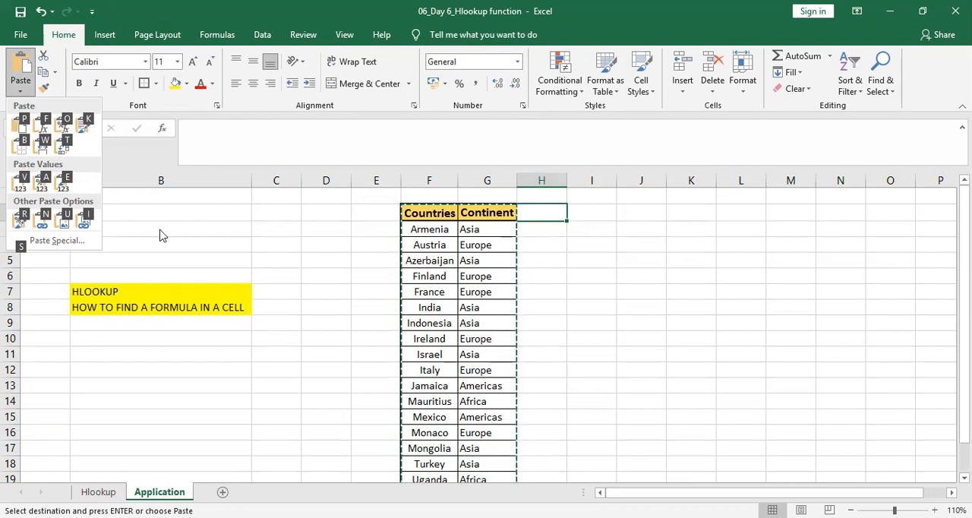
pyautogui.press('Escape')
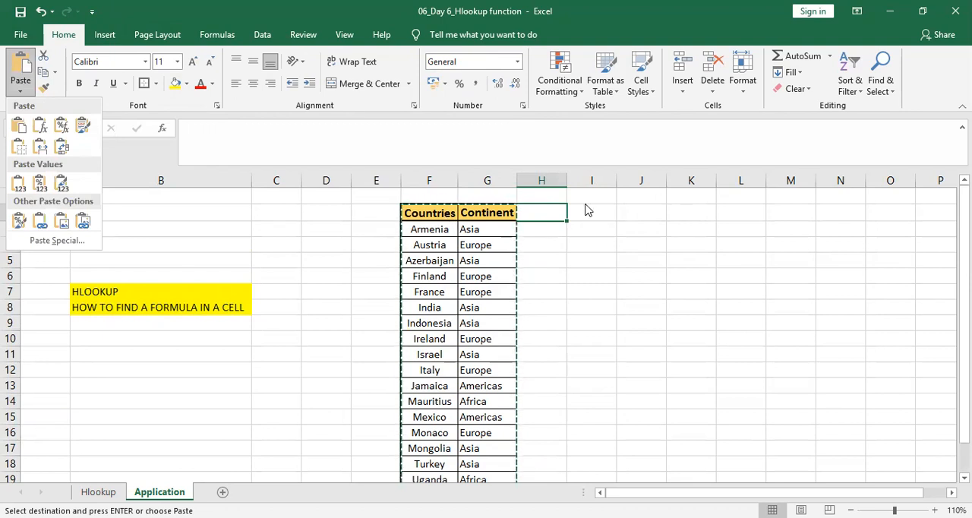
pyautogui.press('Escape')
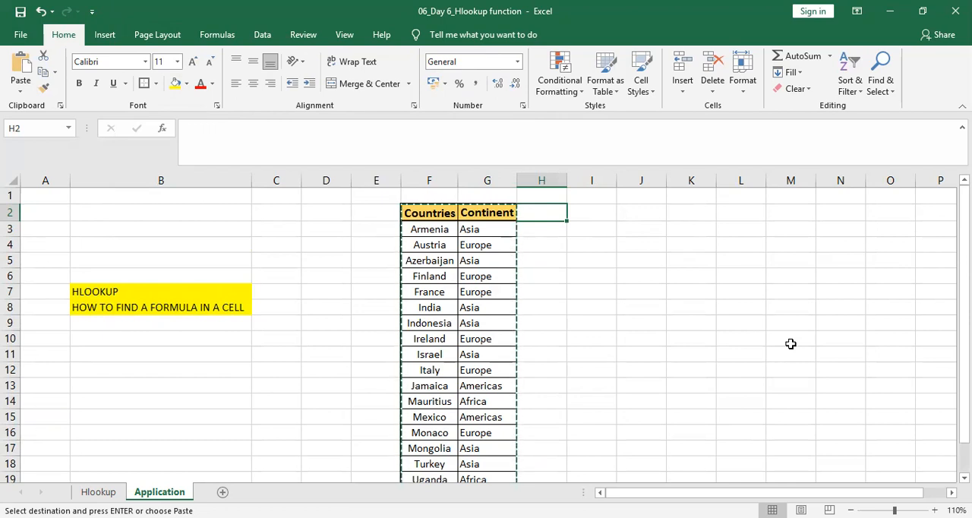
# Paste only the formats of the copied table at H2 using Paste Special.
pyautogui.press('alt')
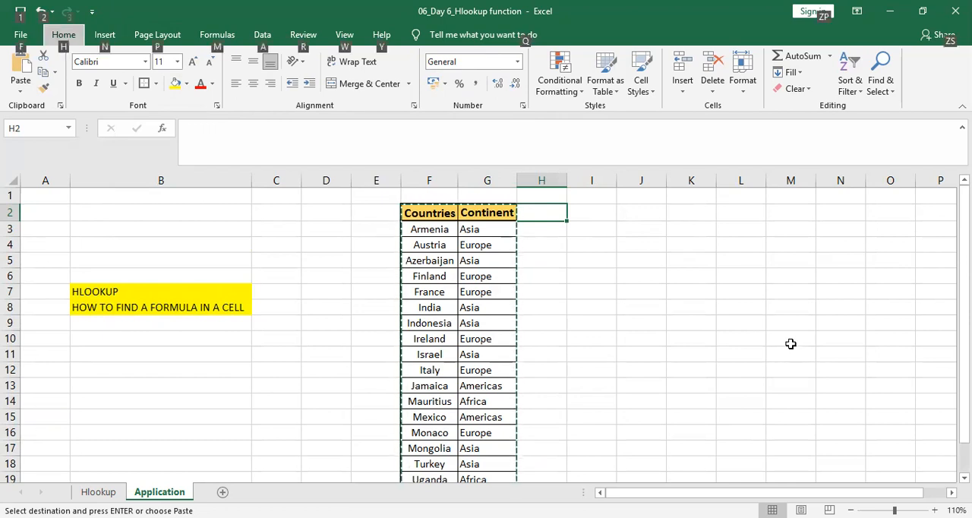
pyautogui.press('e')
pyautogui.press('s')
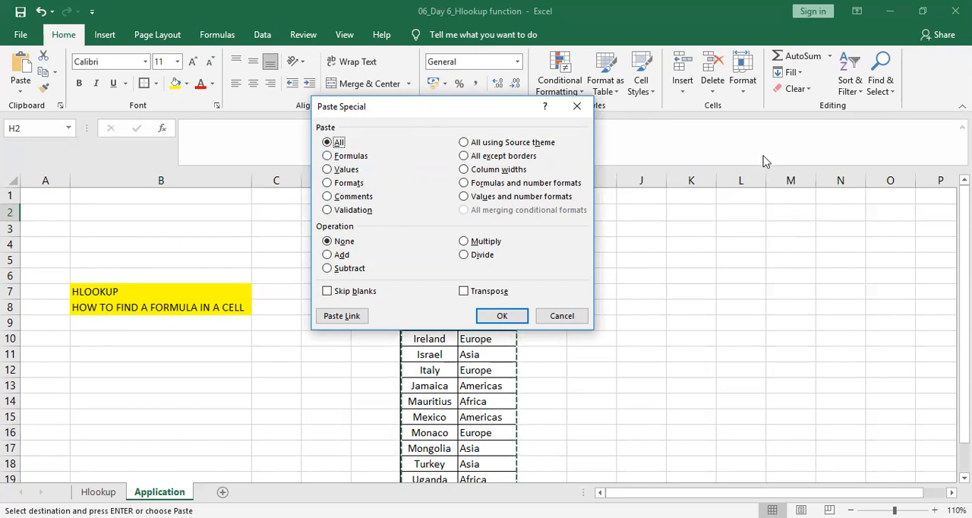
pyautogui.press('t')
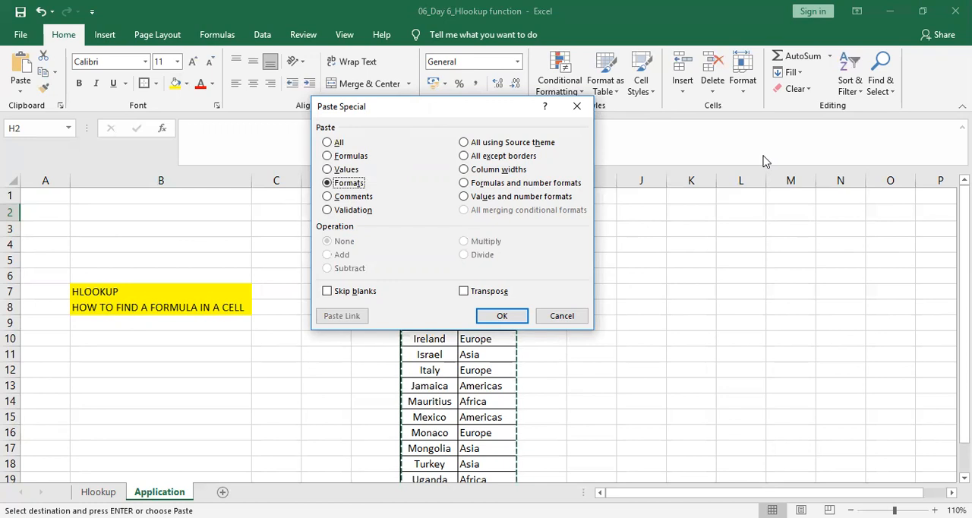
pyautogui.press('Return')
# Paste only the formats of the copied table again, starting at J2.
pyautogui.press('Right')
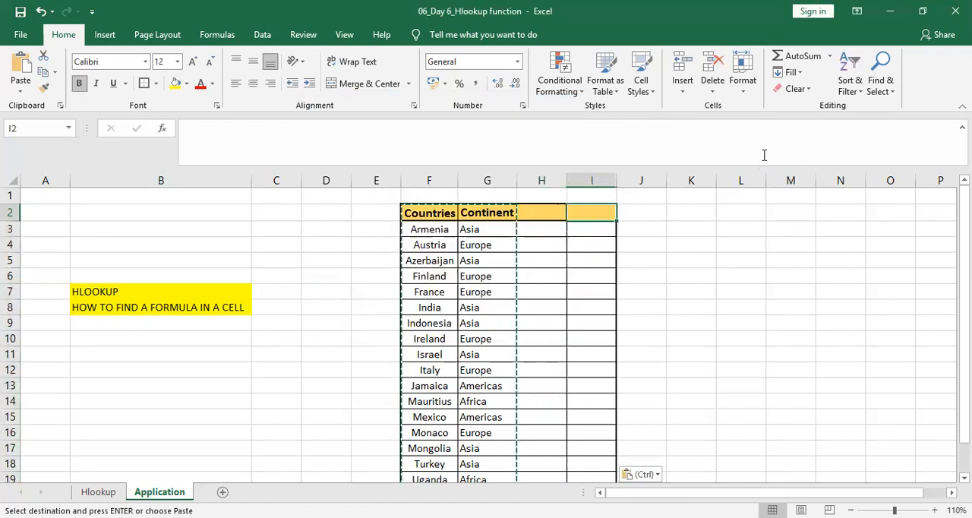
pyautogui.press('Right')
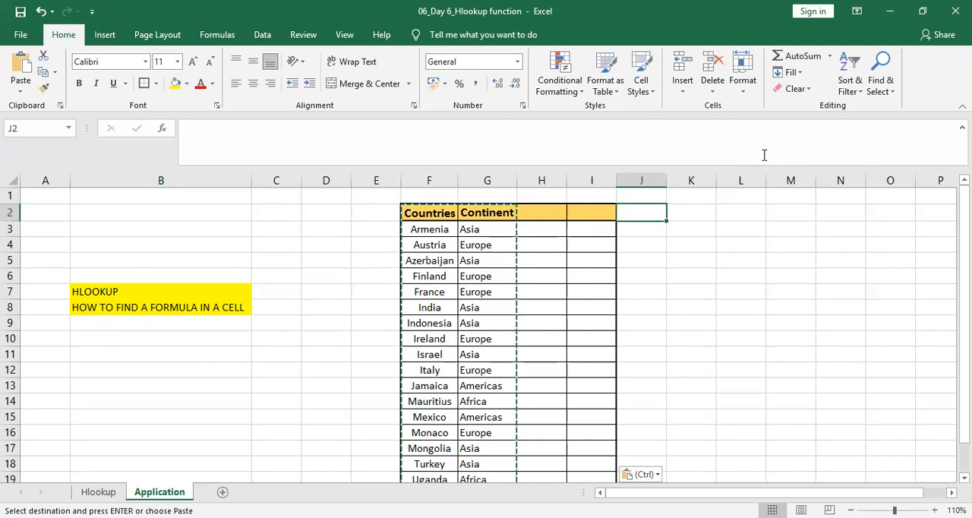
pyautogui.press('alt')
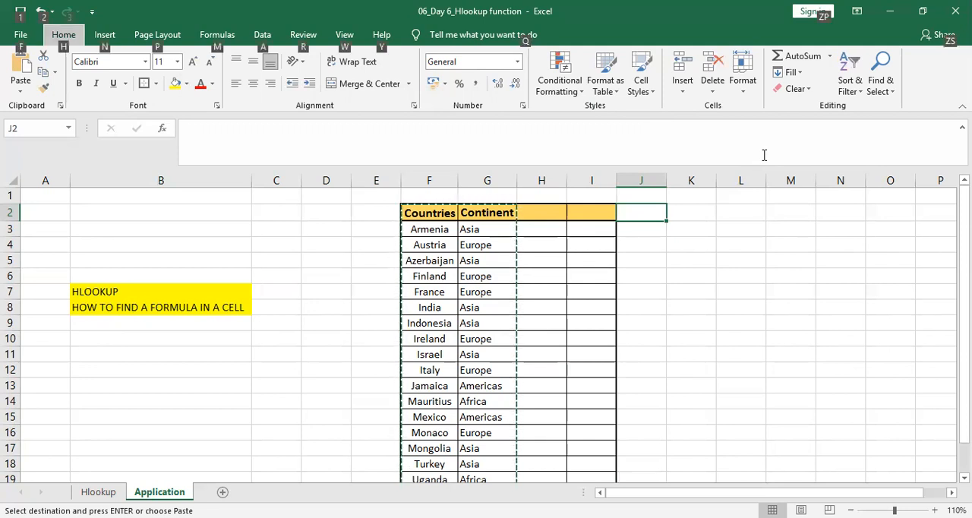
pyautogui.press('e')
pyautogui.press('s')
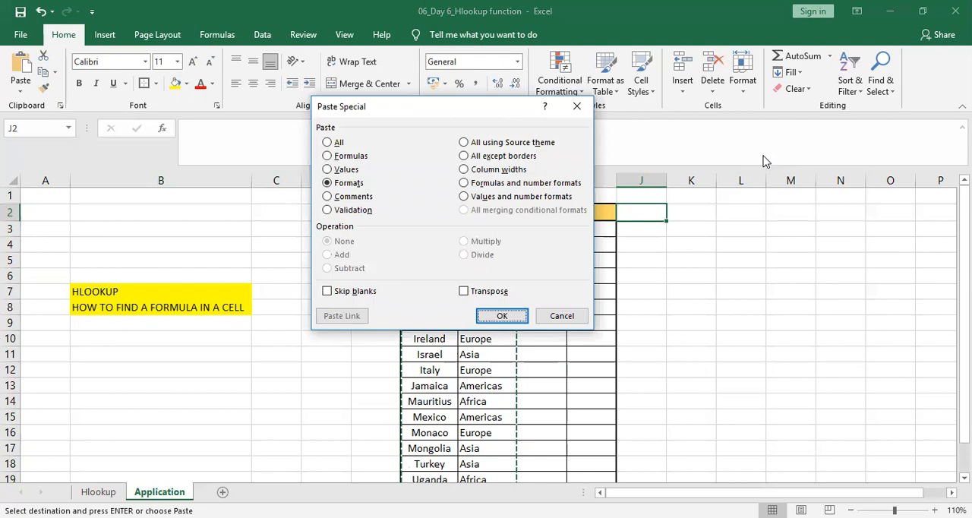
pyautogui.press('Return')
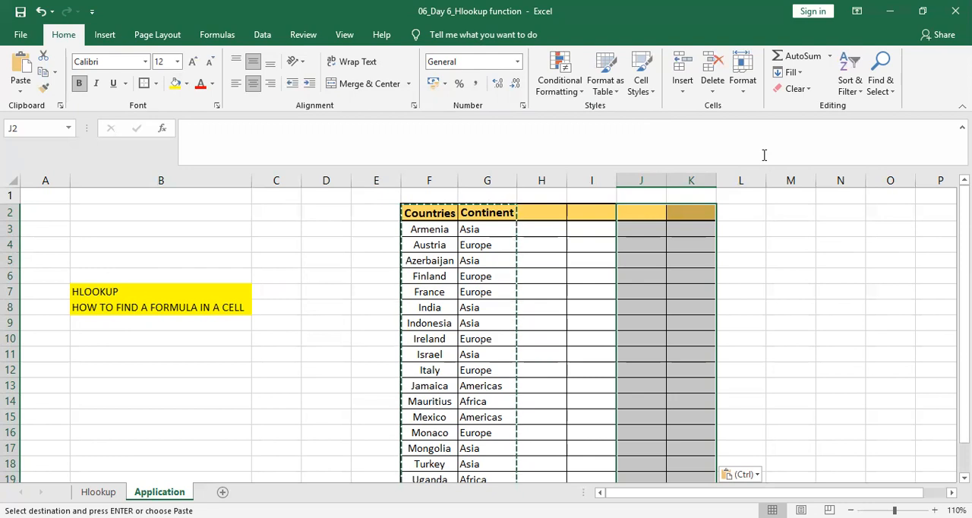
# Paste the copied table's values, without formulas, into the formatted range starting at J2.
pyautogui.press('alt')
pyautogui.press('h')
pyautogui.press('v')
pyautogui.press('s')
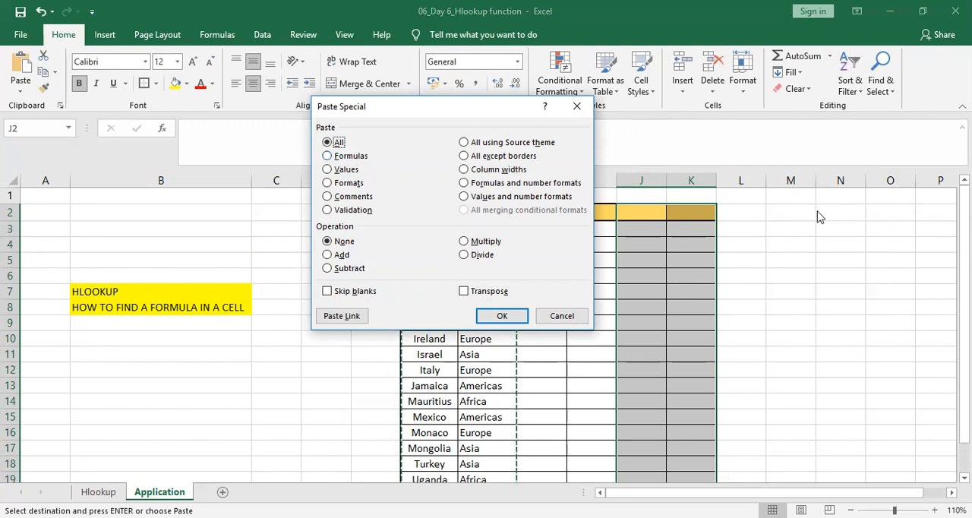
pyautogui.press('v')
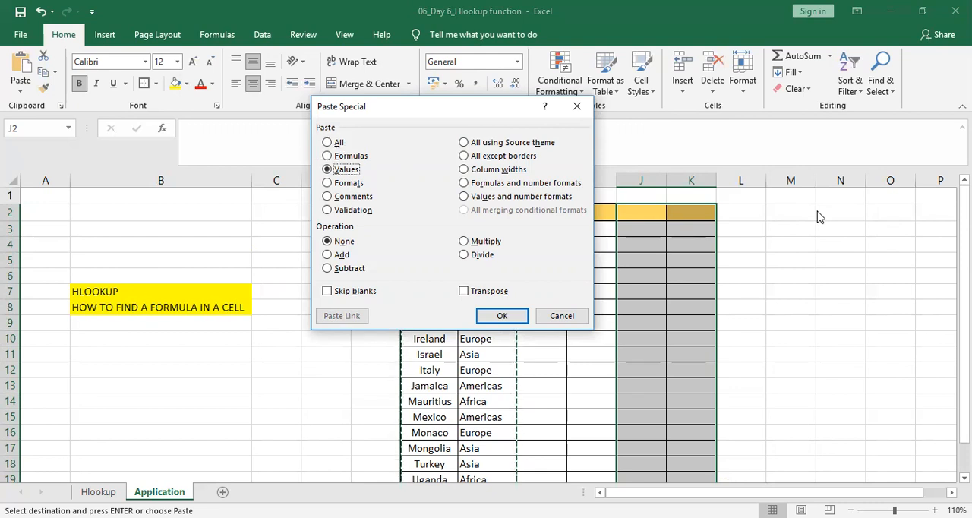
pyautogui.press('Return')
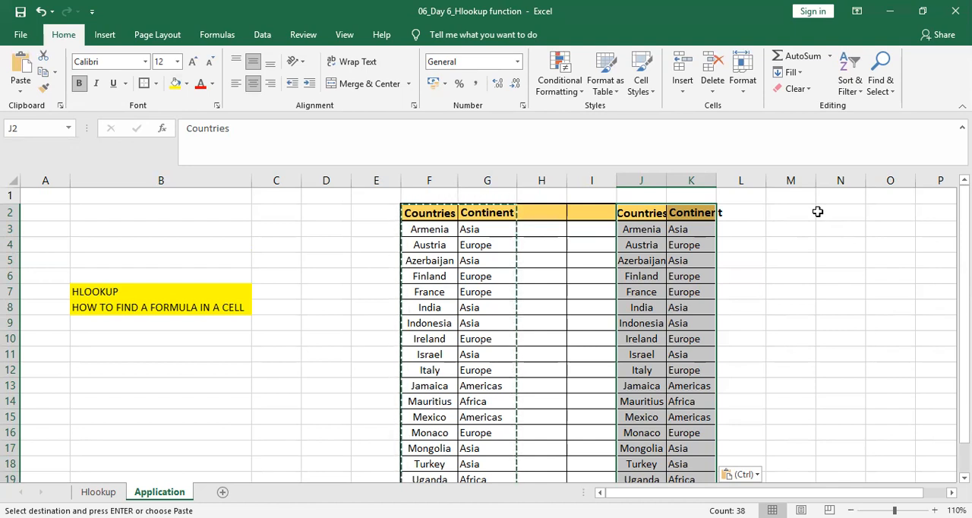
# Enter the note "SHORTCUT FOR COPY PASTING!" in B9 below the formula note.
pyautogui.click(113, 323)
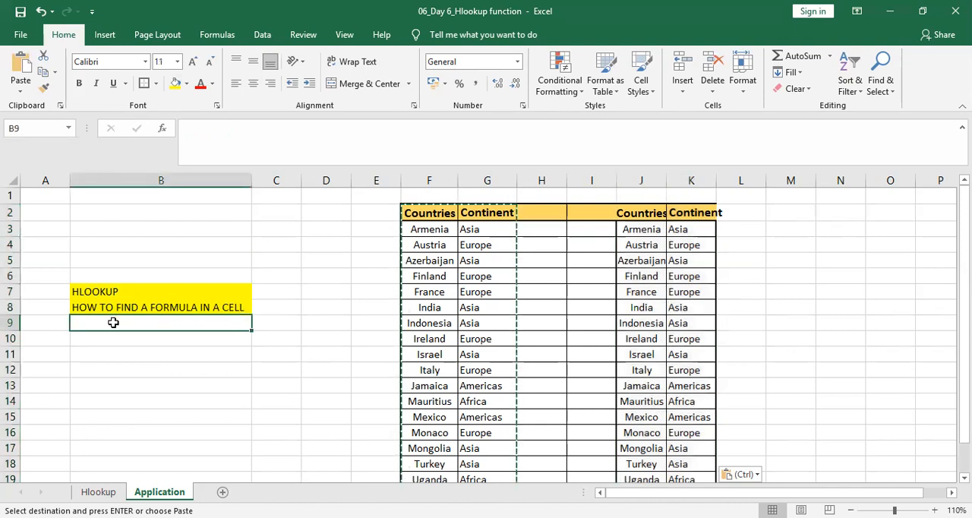
pyautogui.write('SHORT')
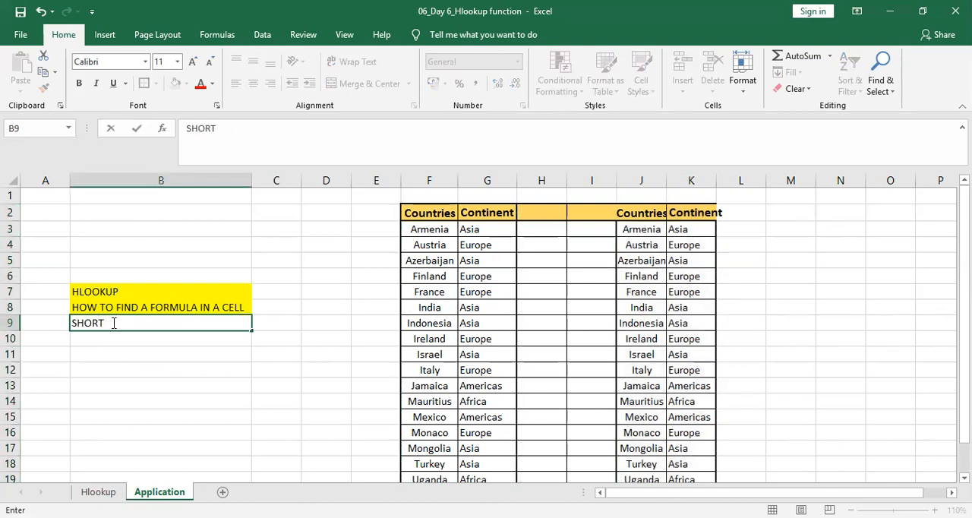
pyautogui.write('CUT FOR COPY P')
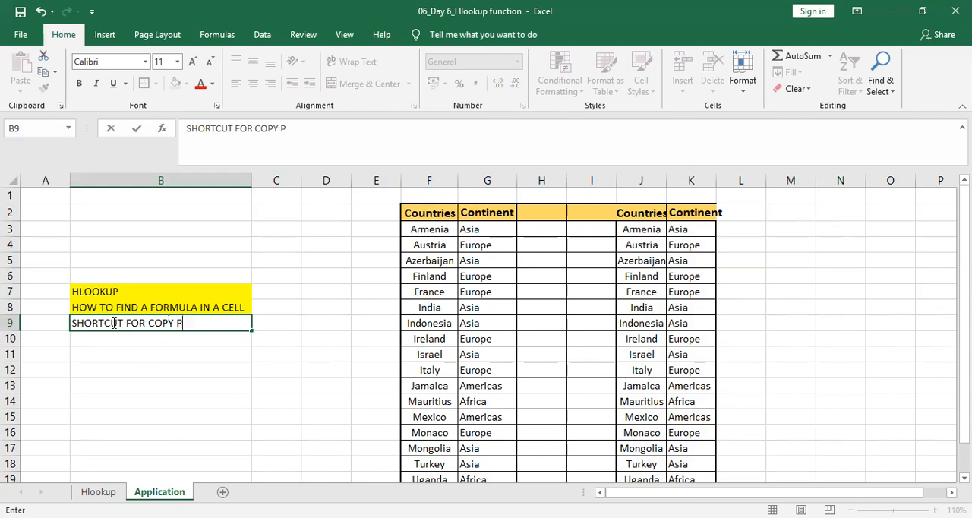
pyautogui.write('ASTING!')
# Copy the yellow formatting of B8 onto B9 by pasting formats only, and clear the copy selection.
pyautogui.press('Up')
pyautogui.hotkey('ctrl', 'c')
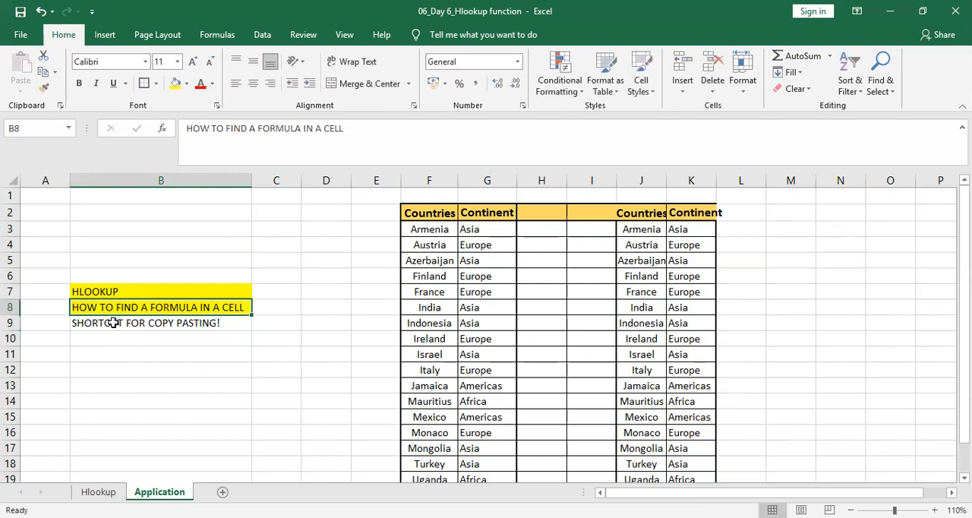
pyautogui.click(113, 323)
pyautogui.hotkey('alt', 'e')
pyautogui.press('s')
pyautogui.press('t')
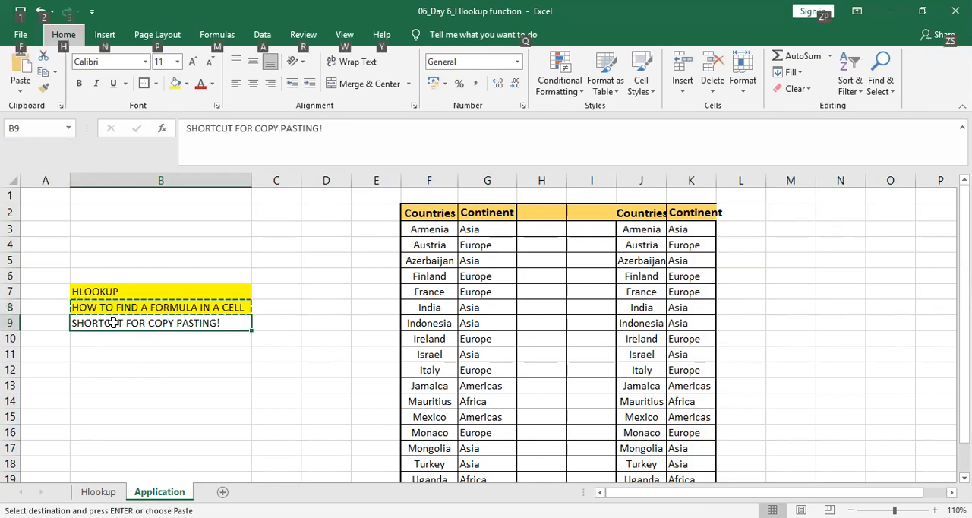
pyautogui.press('Return')
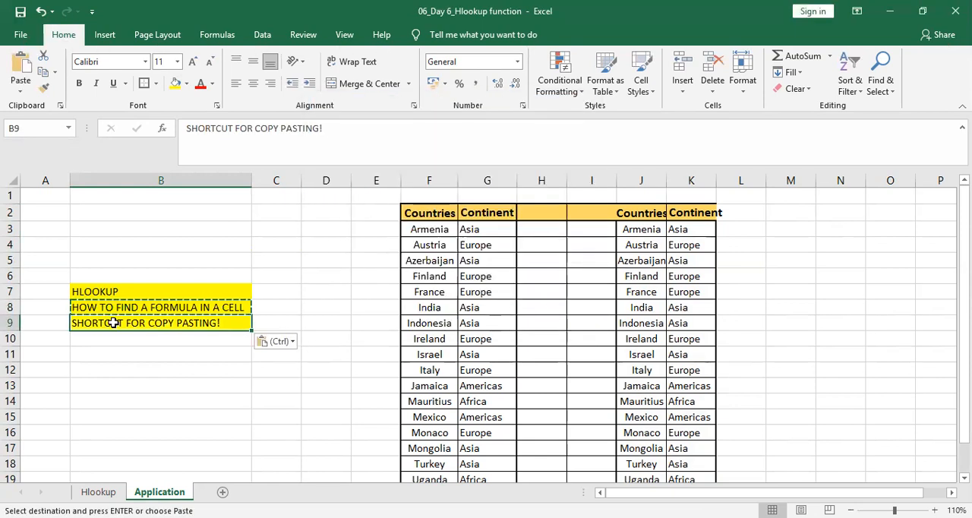
pyautogui.press('Escape')
pyautogui.click(286, 358)
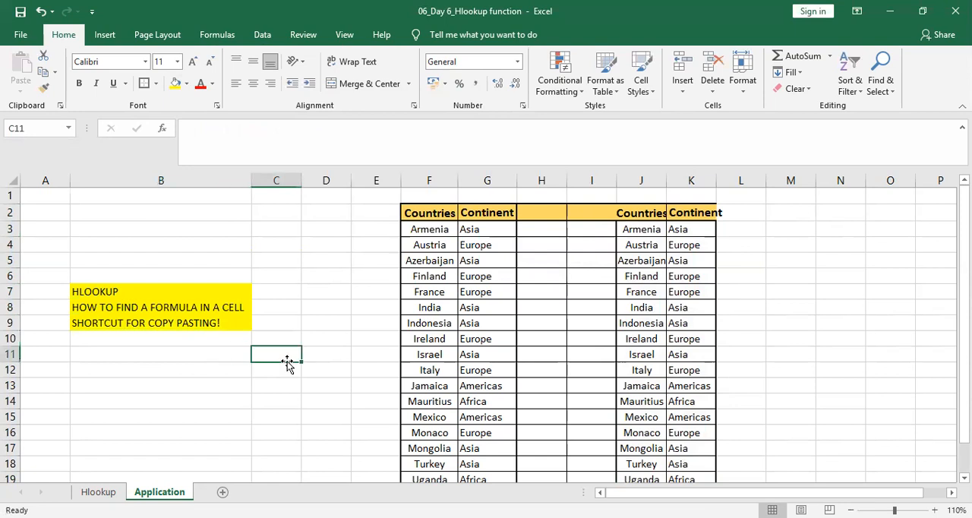